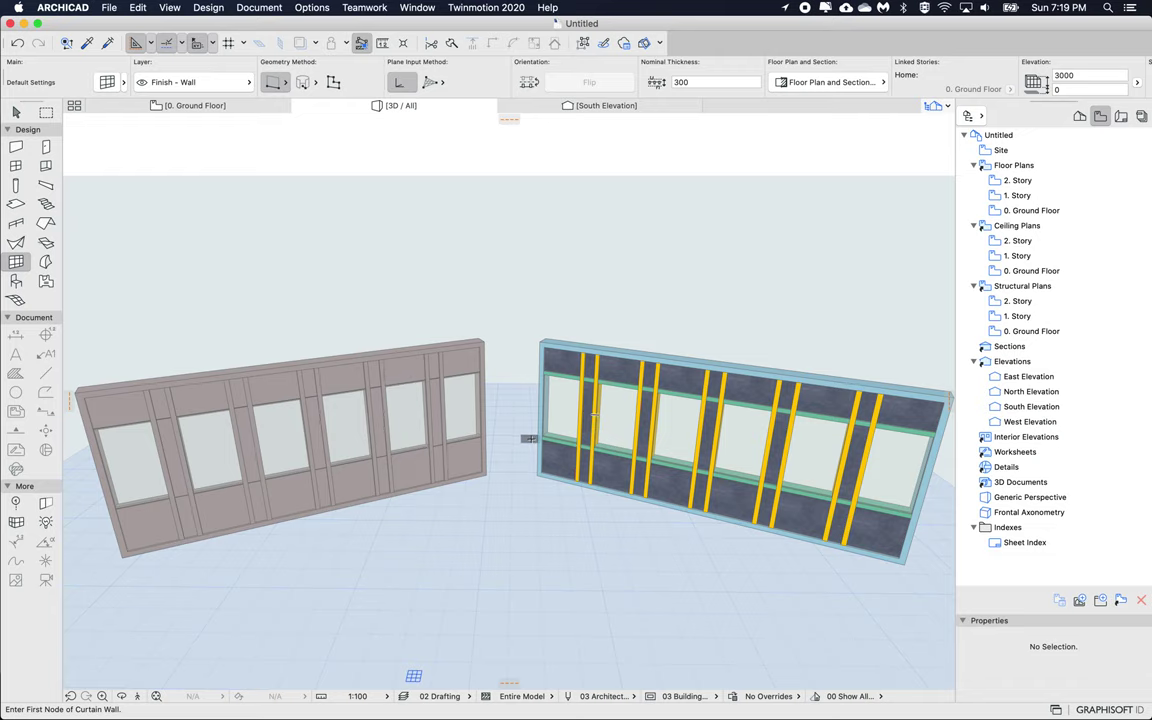
Zoom the 3D view in toward the gap between the two curtain walls.
scroll(480, 398, up, 5)
scroll(530, 438, up, 3)
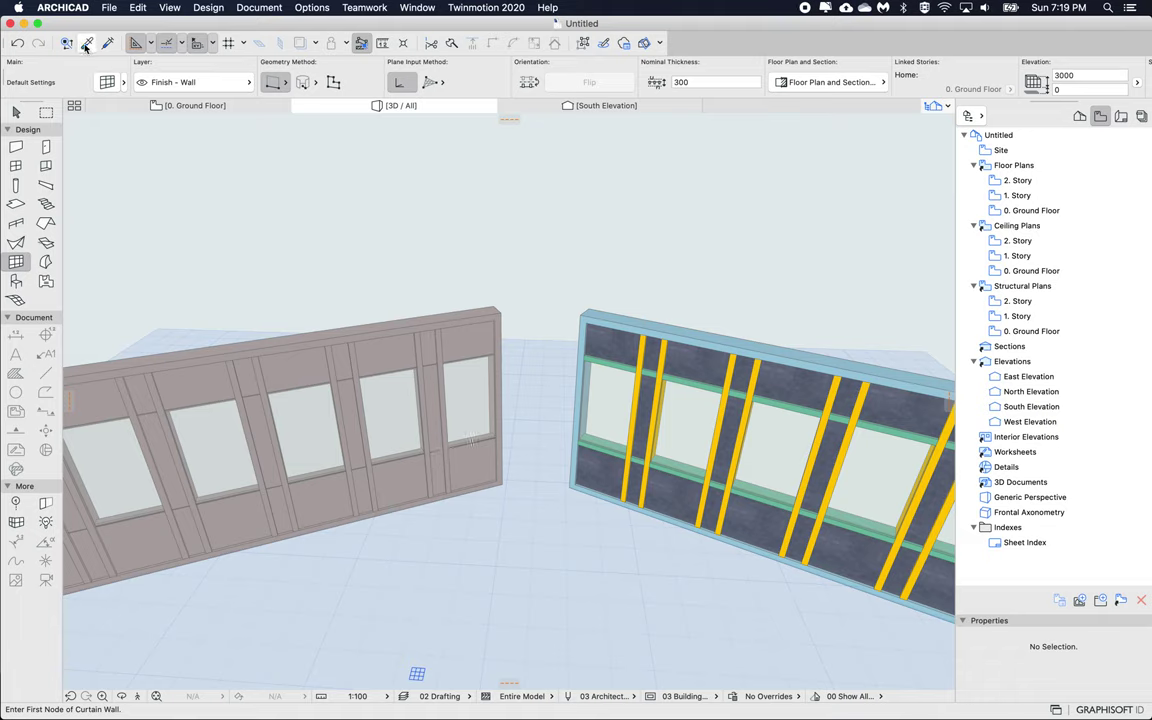
click(87, 45)
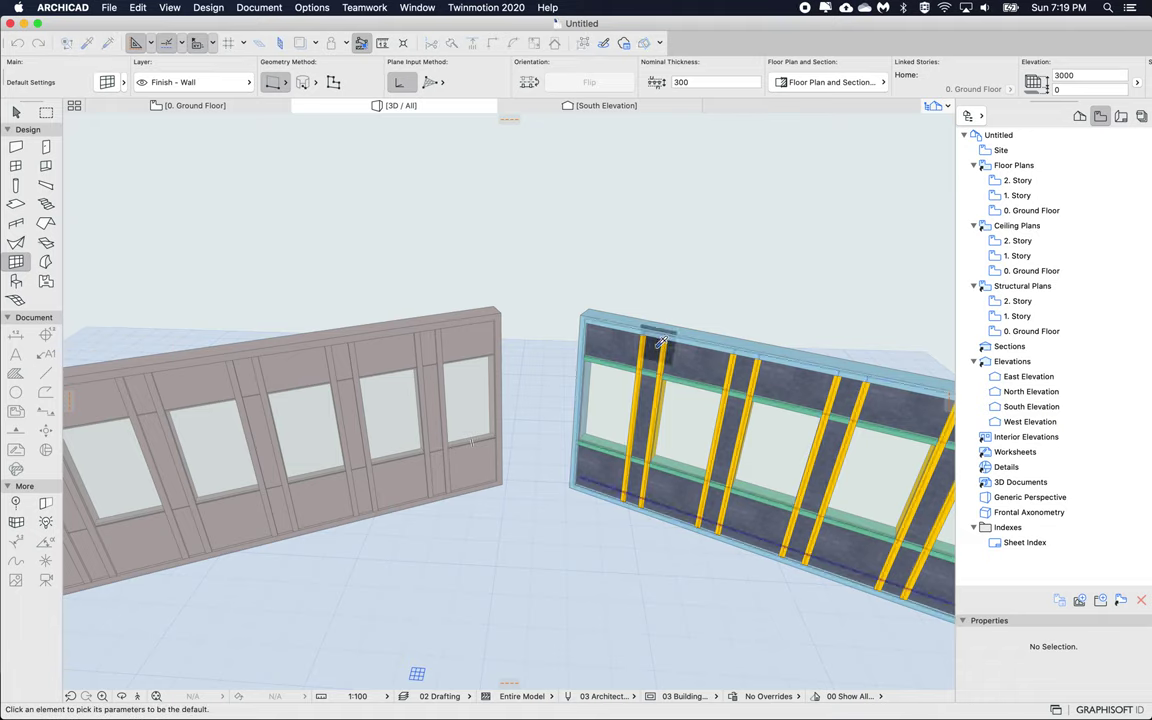
click(657, 346)
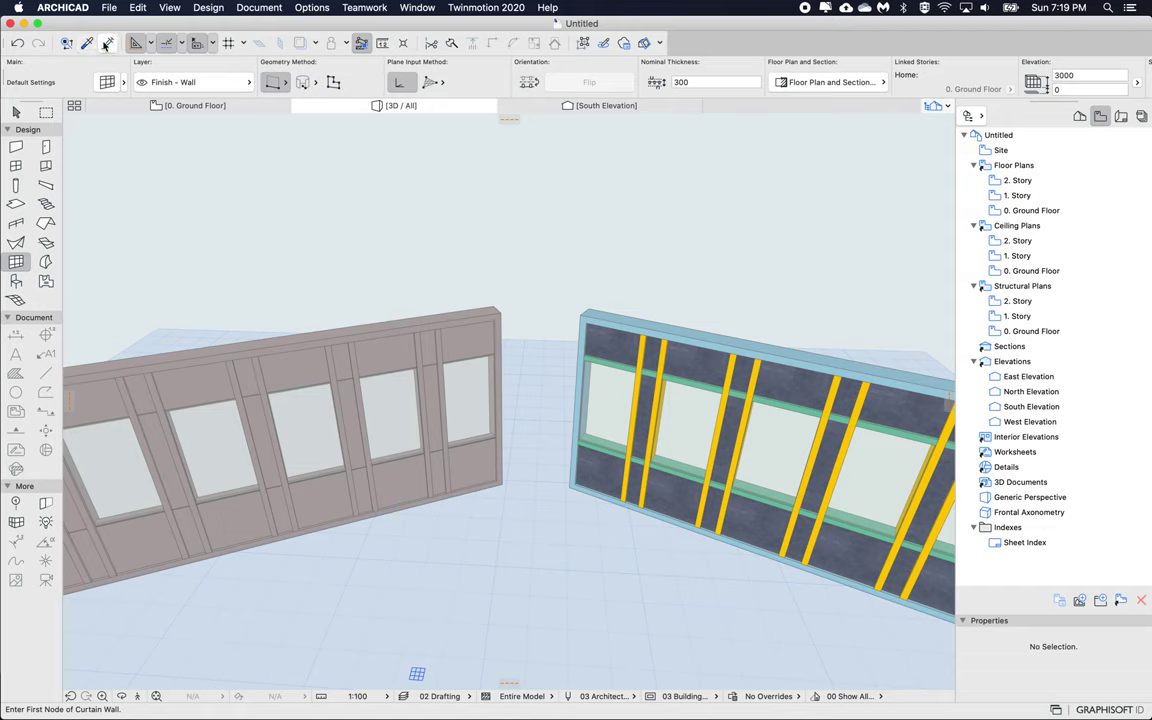
click(430, 396)
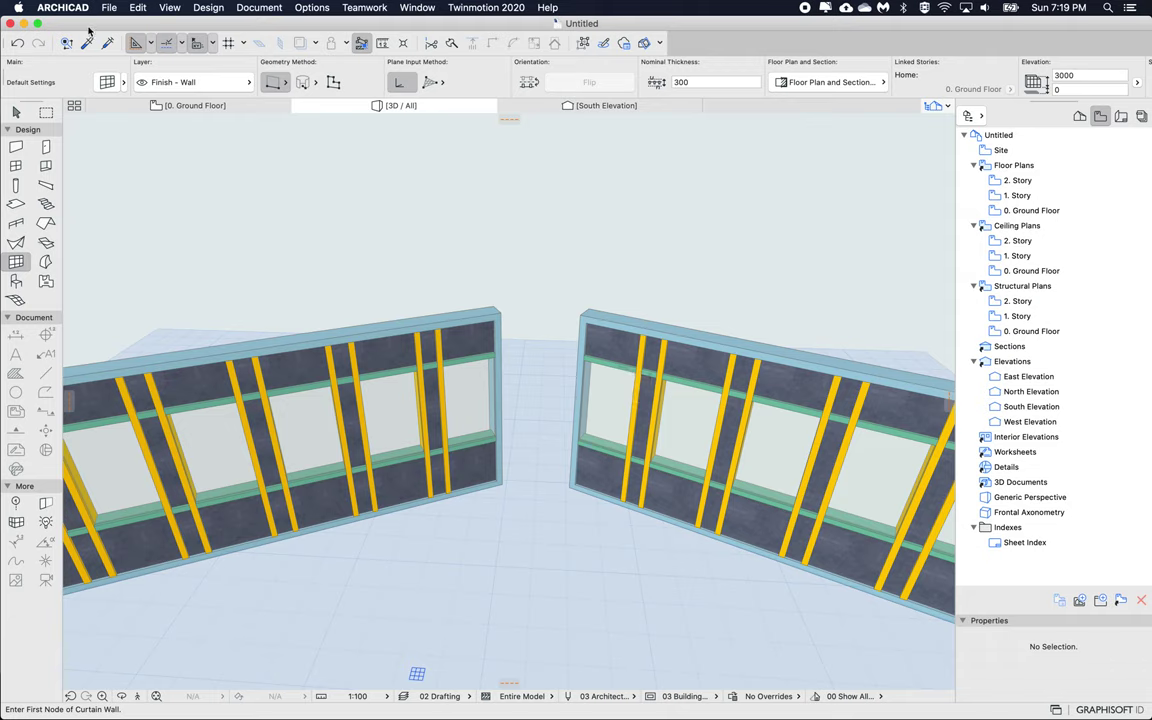
click(17, 45)
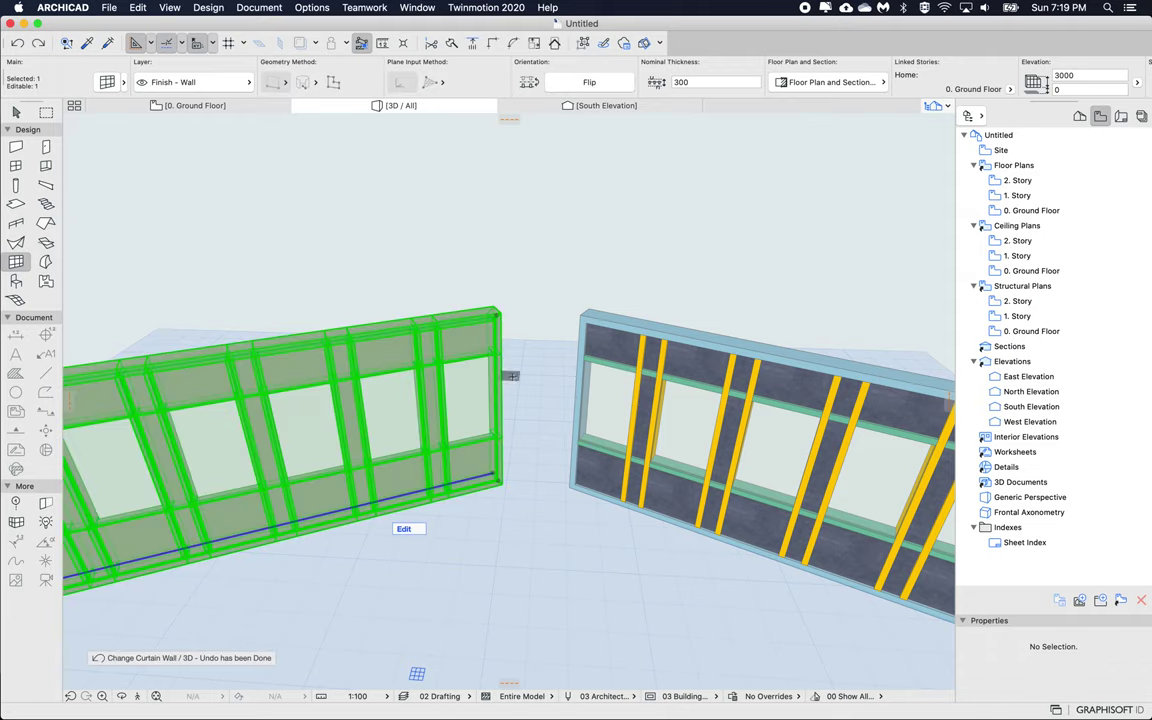
key(Escape)
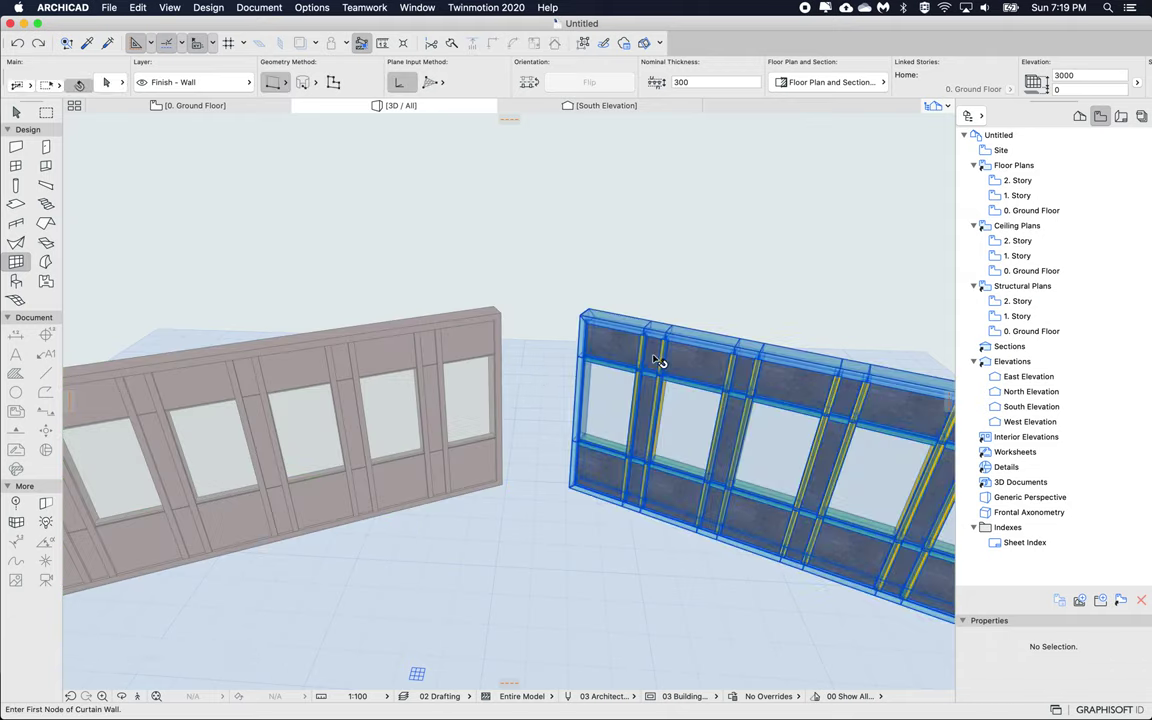
click(659, 361)
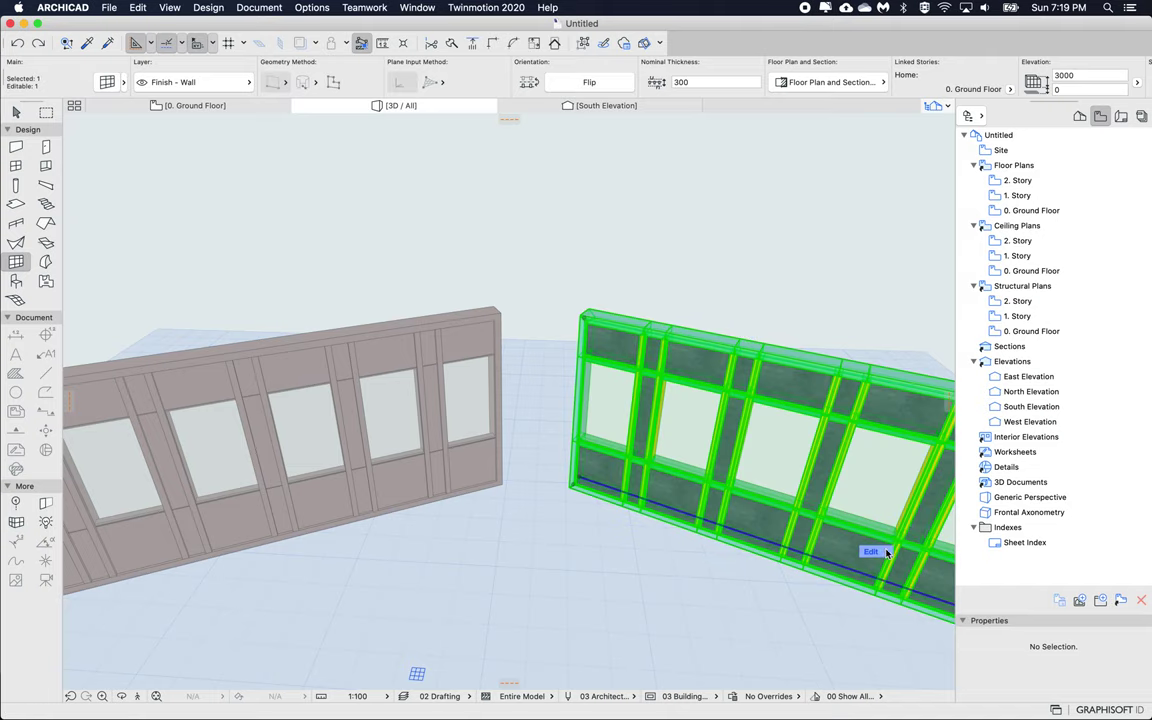
click(874, 551)
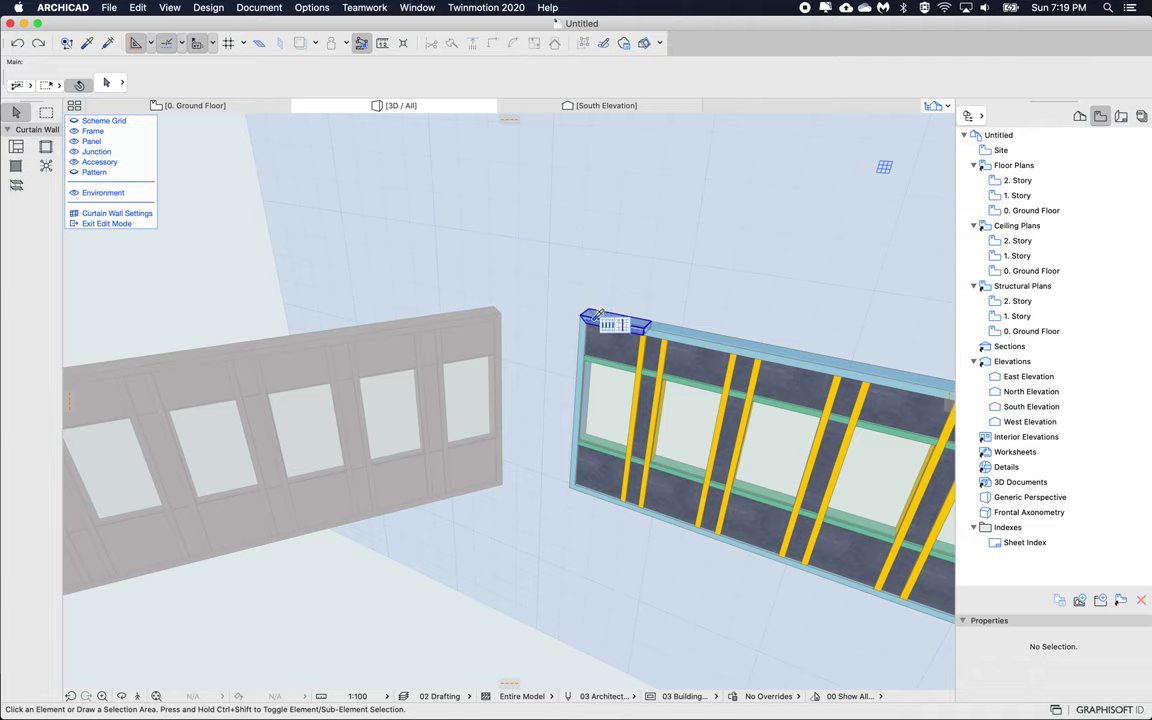
alt+click(610, 322)
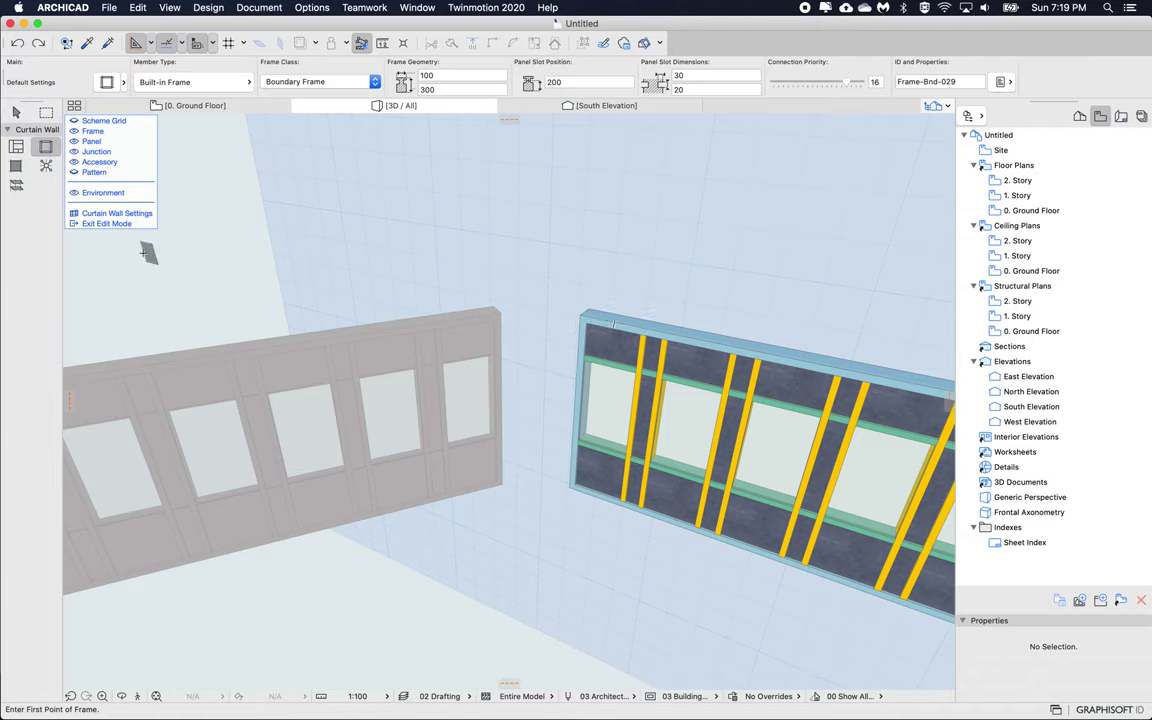
click(108, 224)
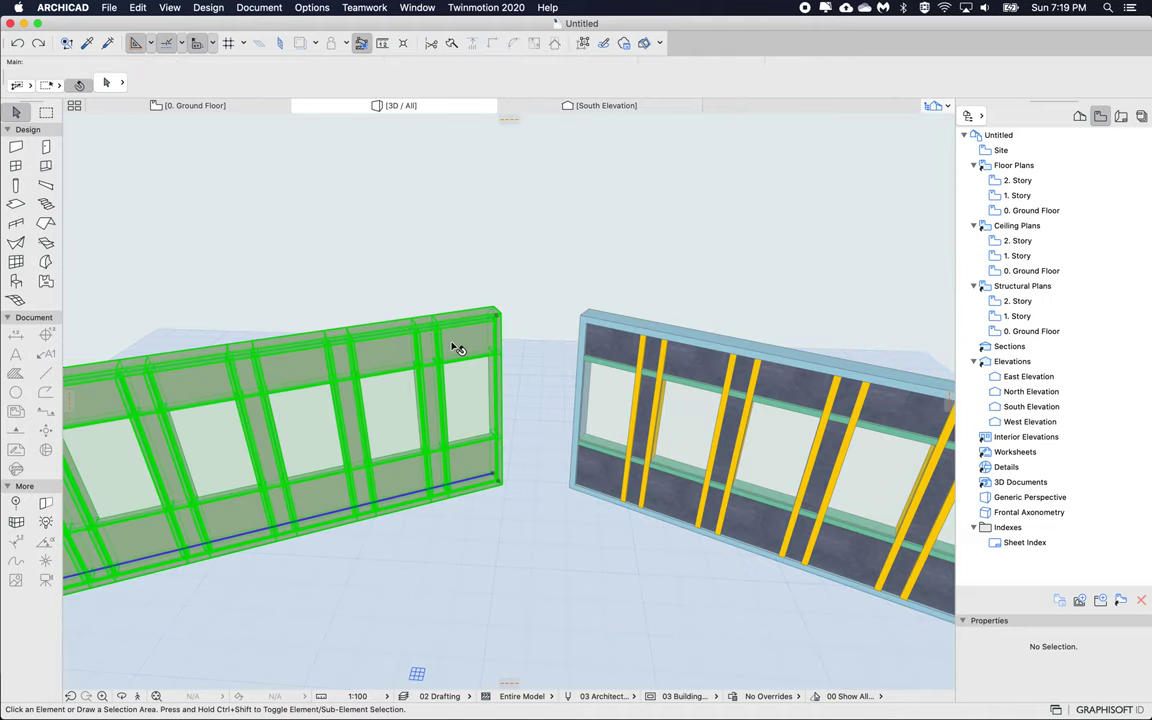
click(438, 325)
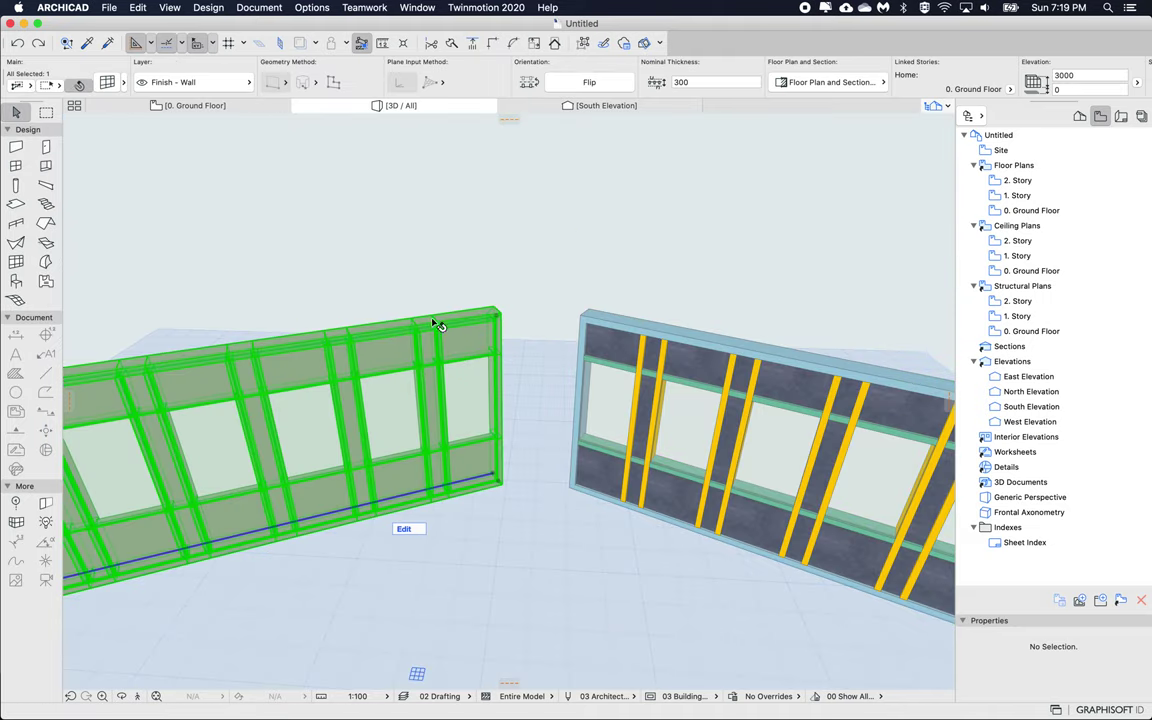
click(408, 530)
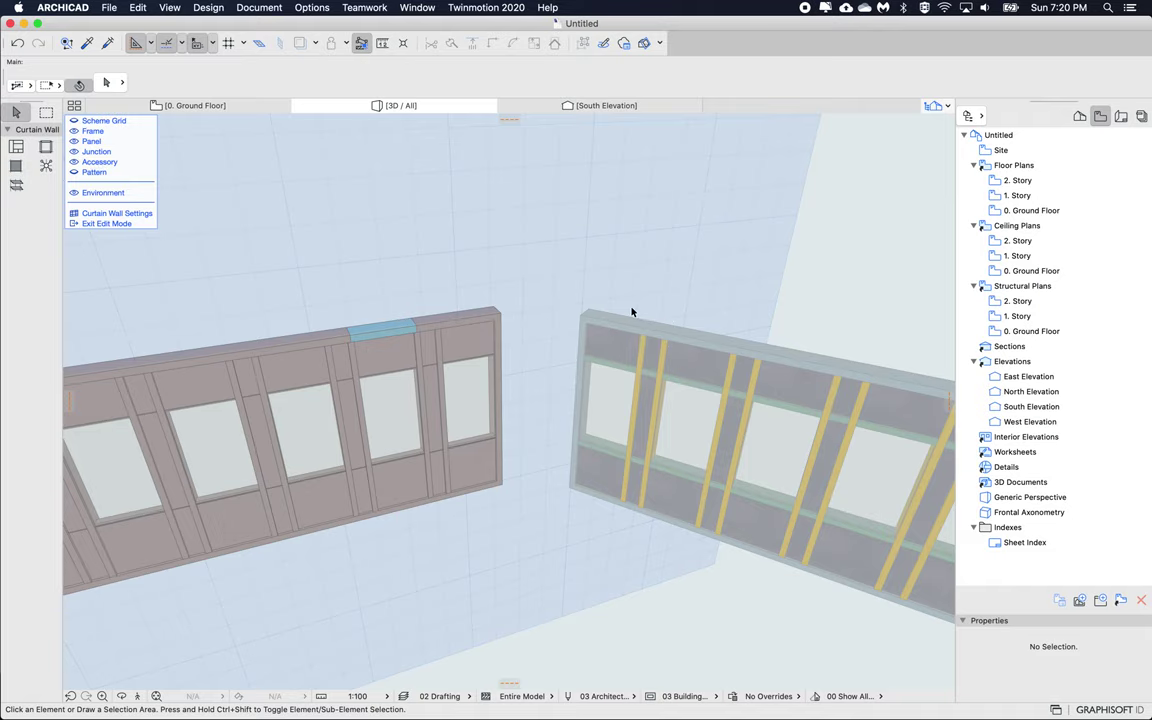
click(84, 224)
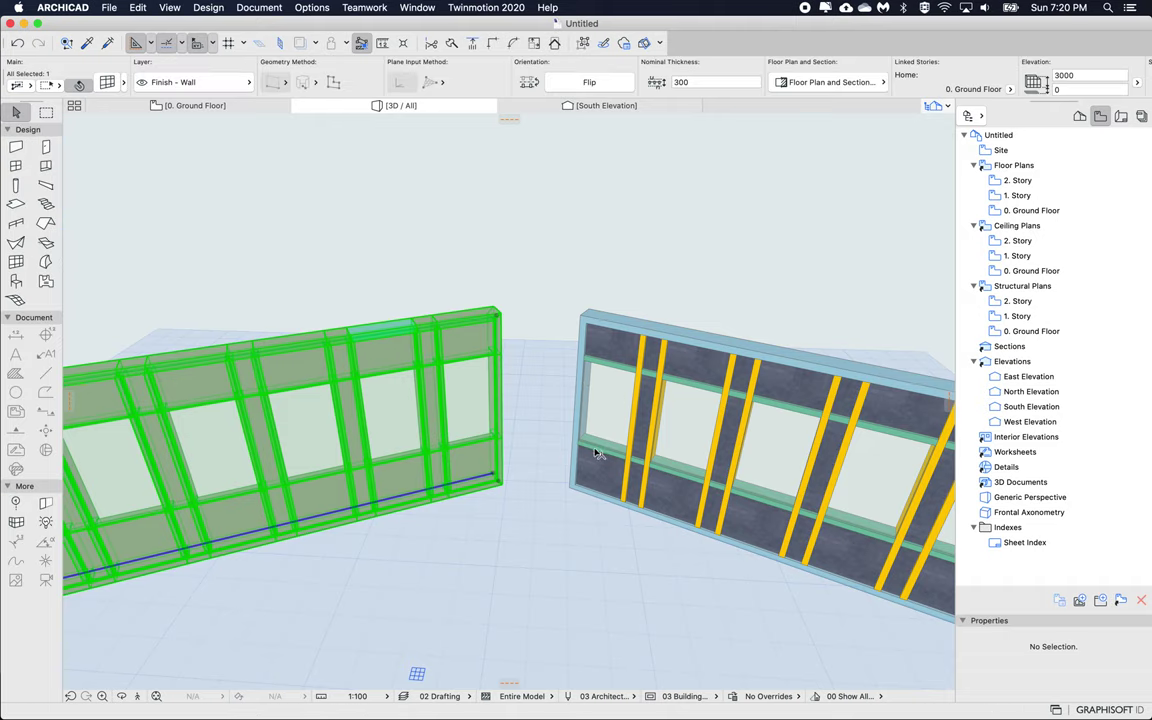
click(550, 316)
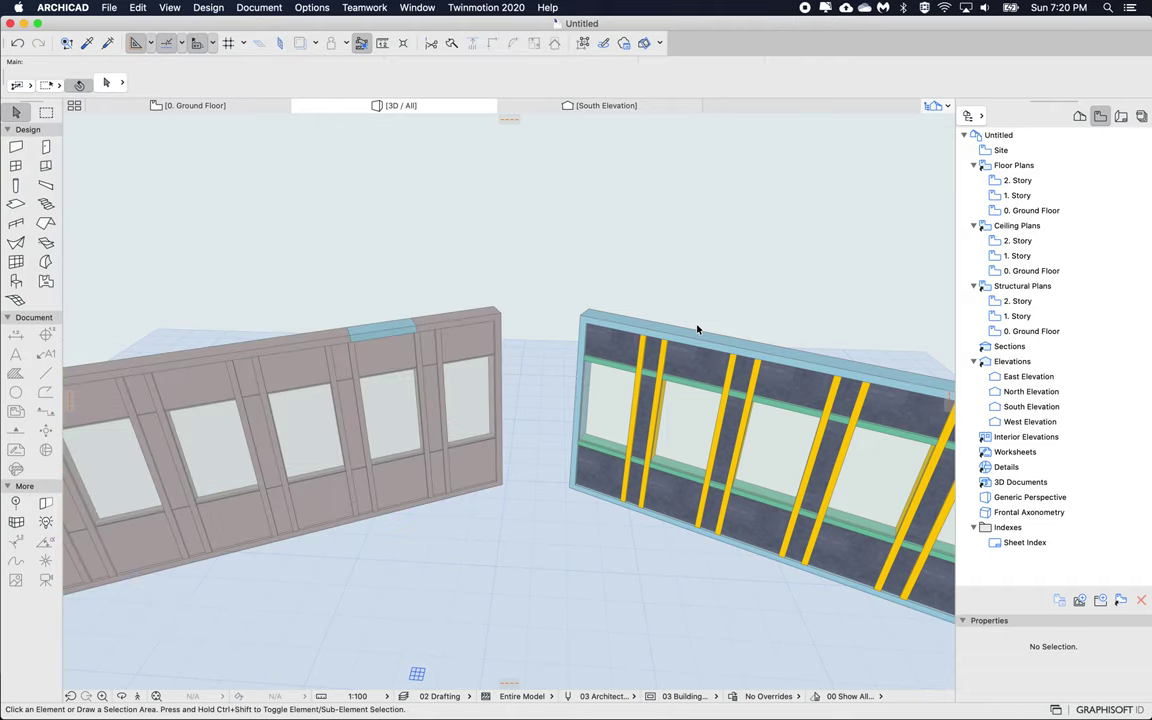
click(17, 43)
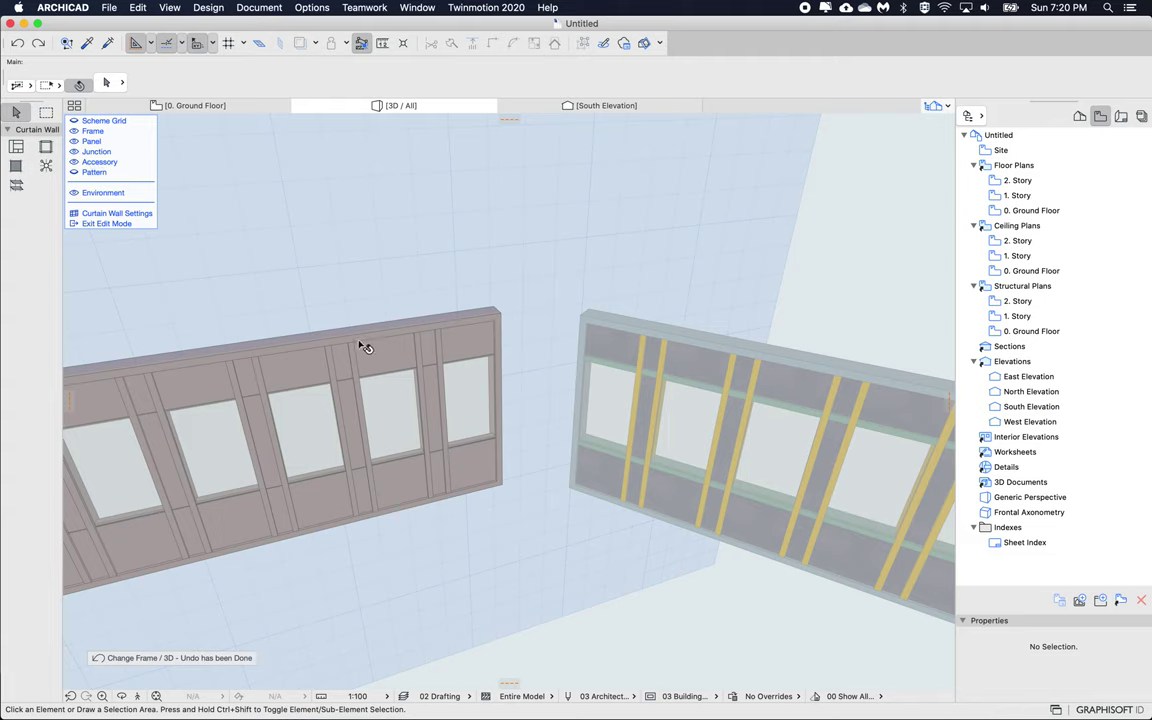
click(100, 223)
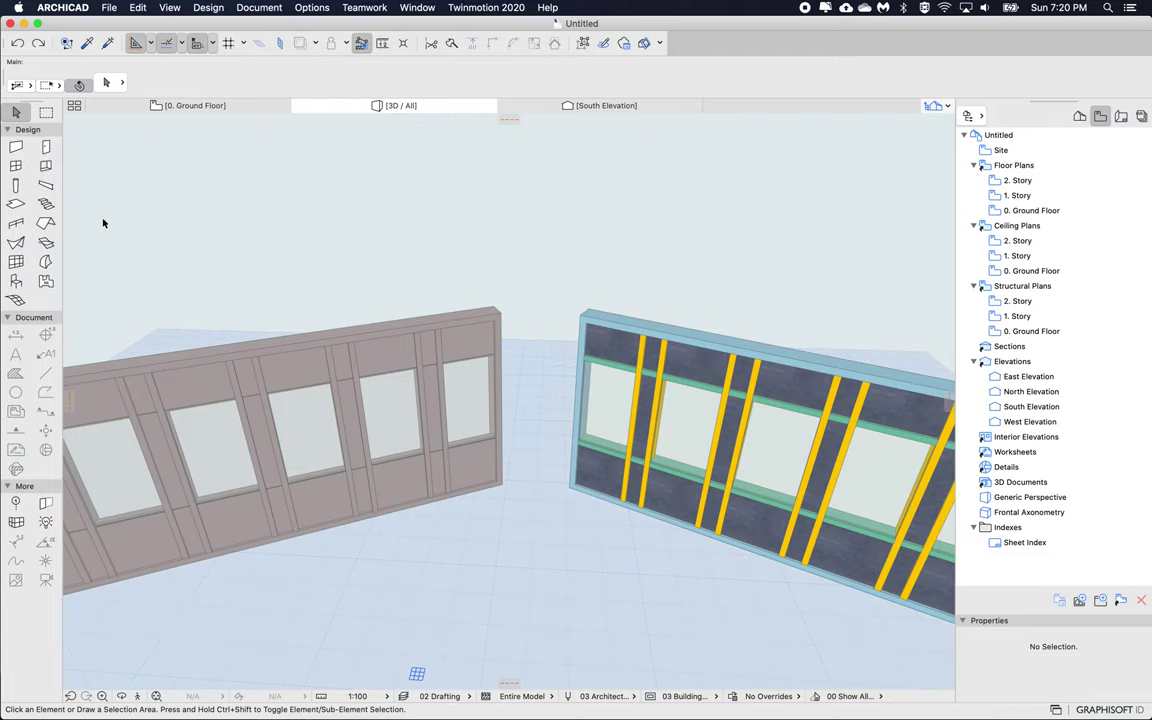
click(667, 355)
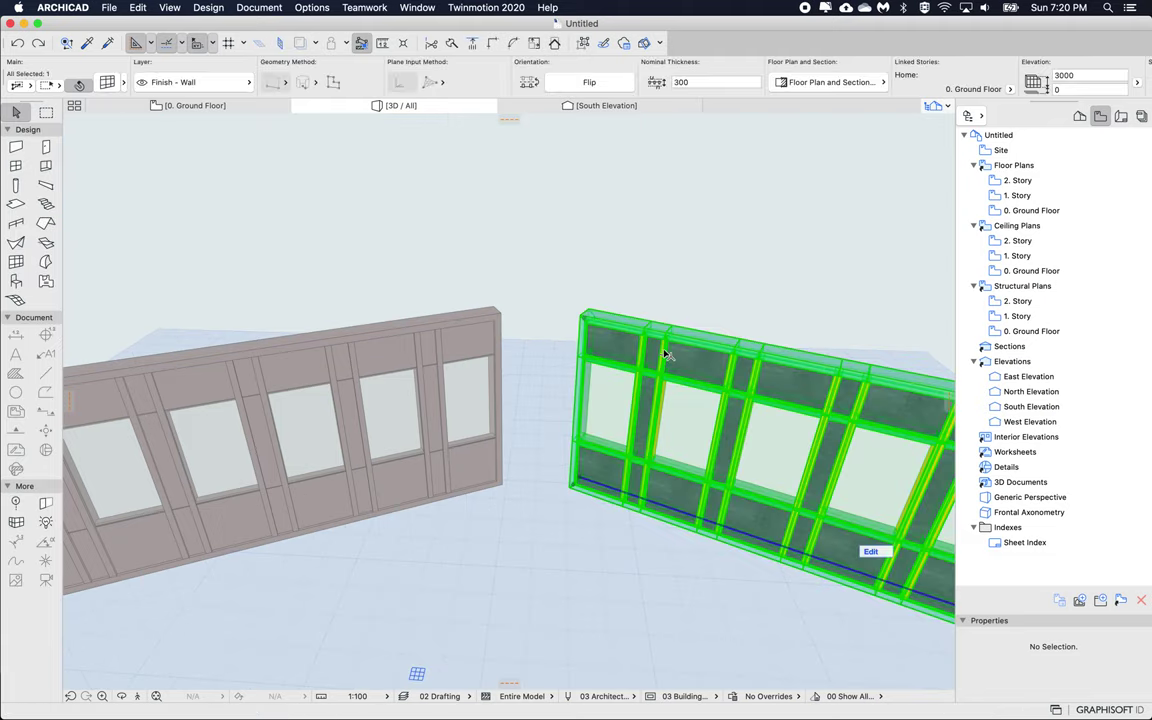
double_click(643, 400)
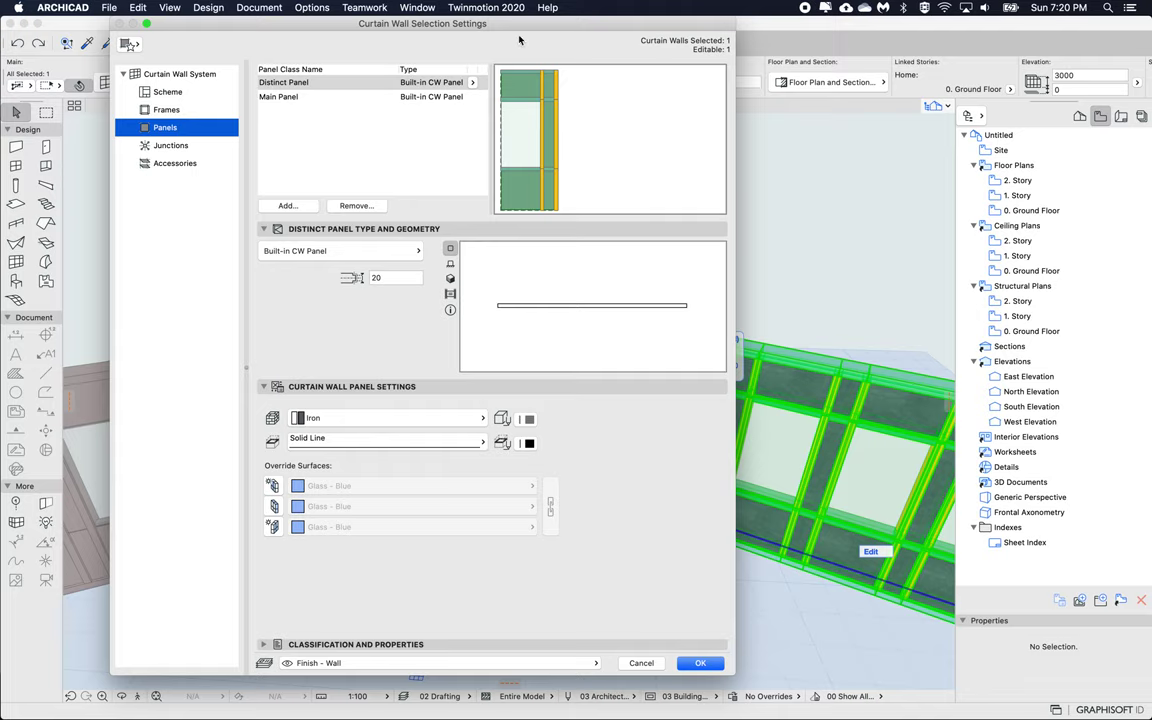
drag(482, 22, 553, 30)
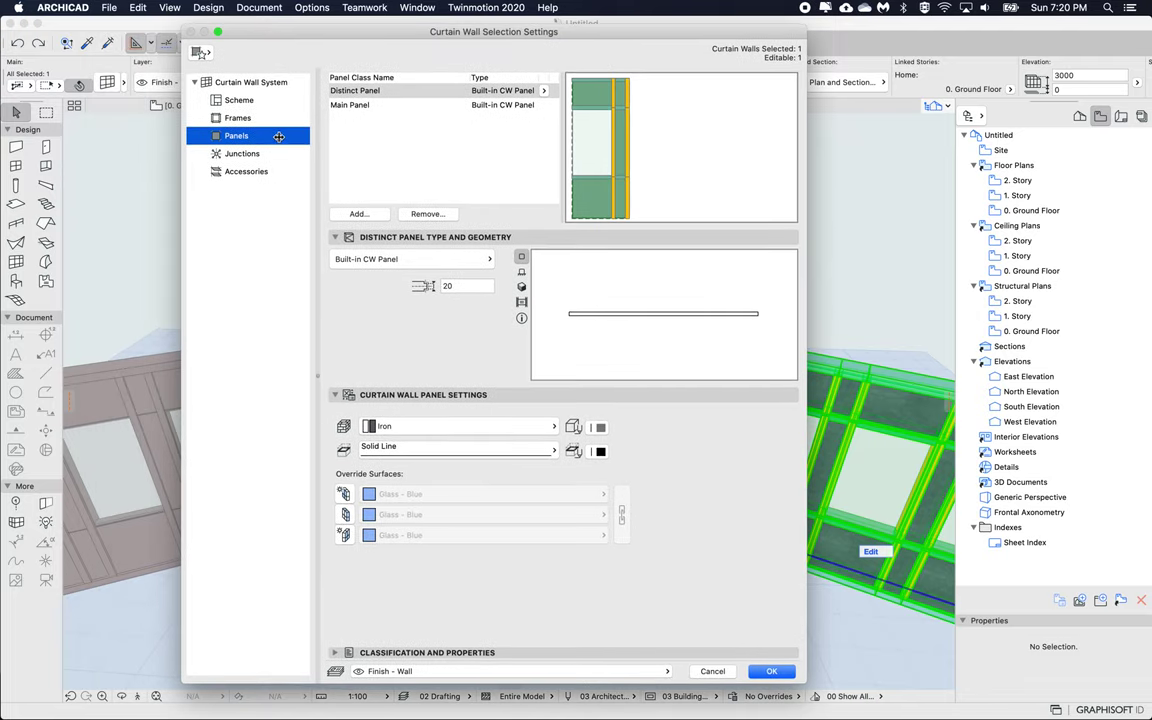
click(250, 118)
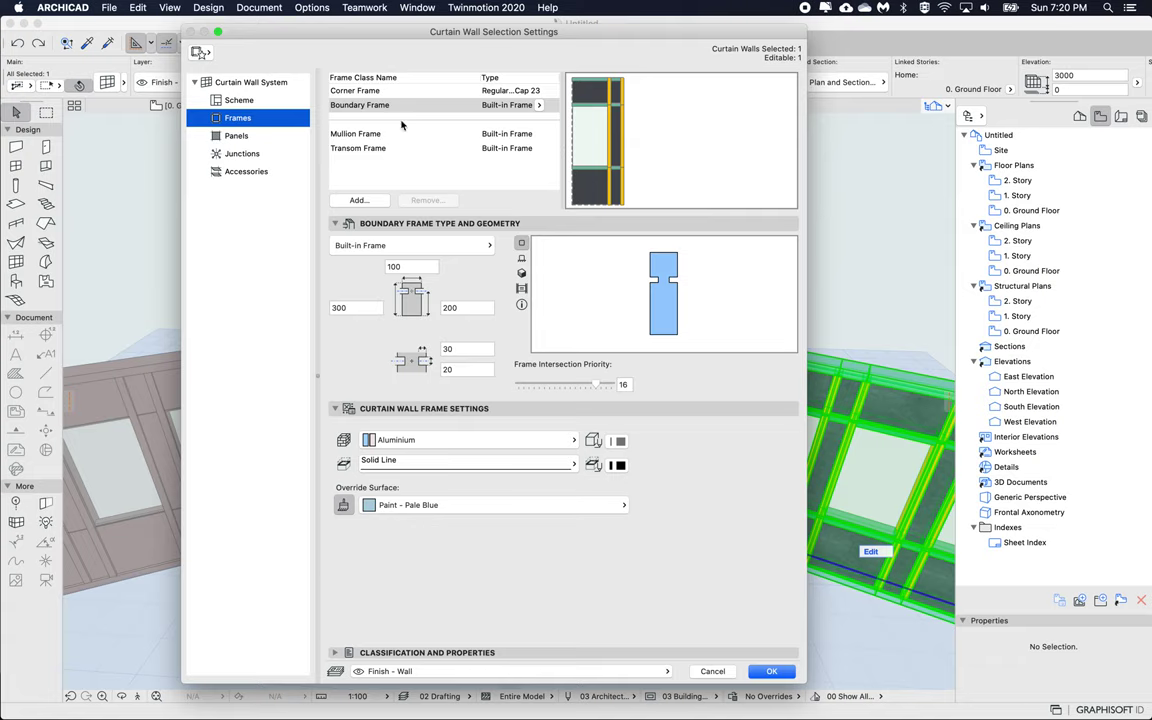
click(431, 106)
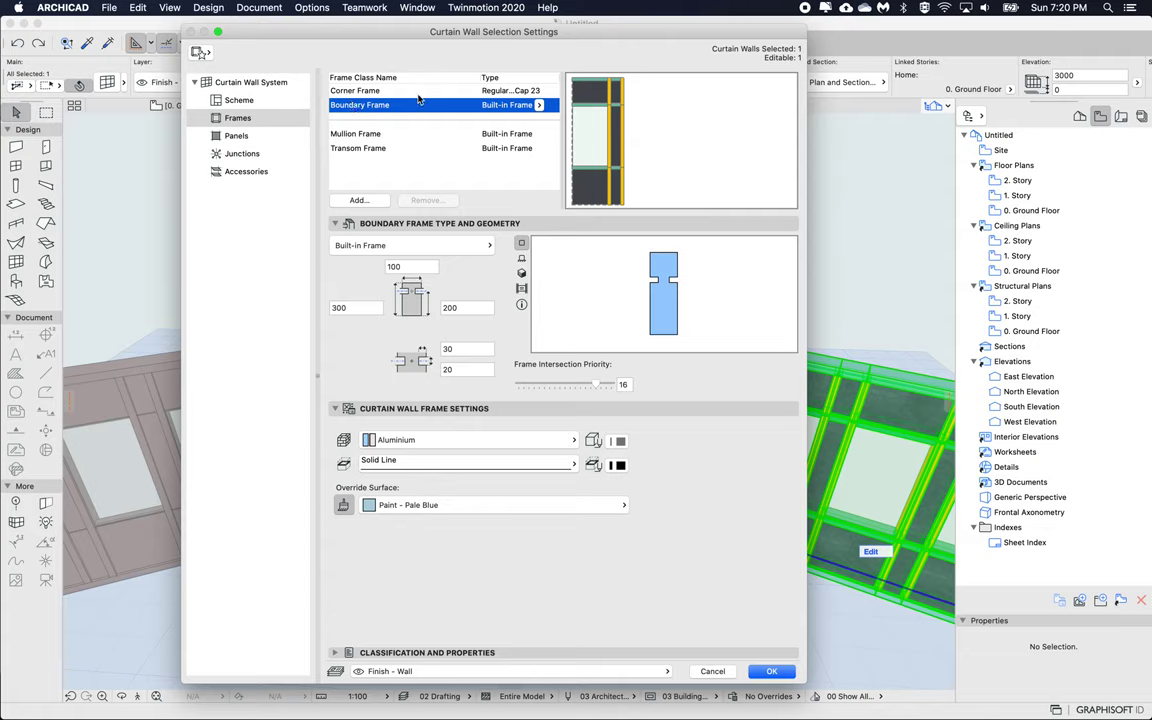
drag(376, 105, 410, 109)
click(712, 671)
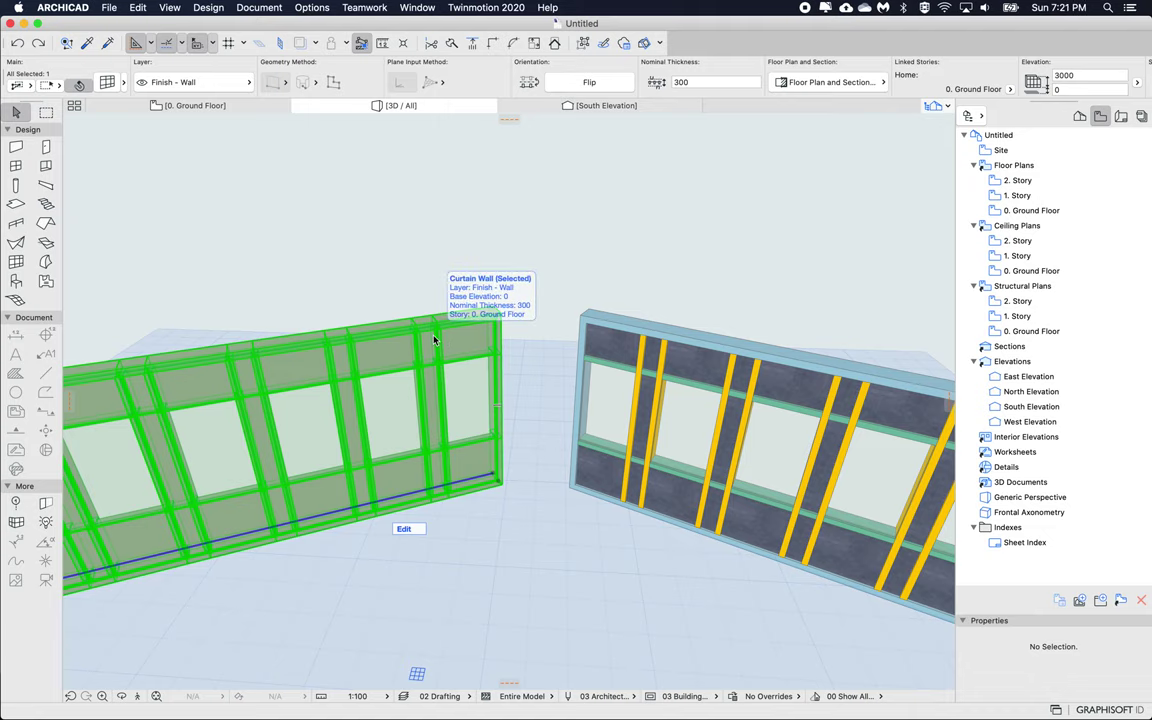
Paste the copied pale blue Boundary Frame onto the left curtain wall, then deselect it.
double_click(434, 341)
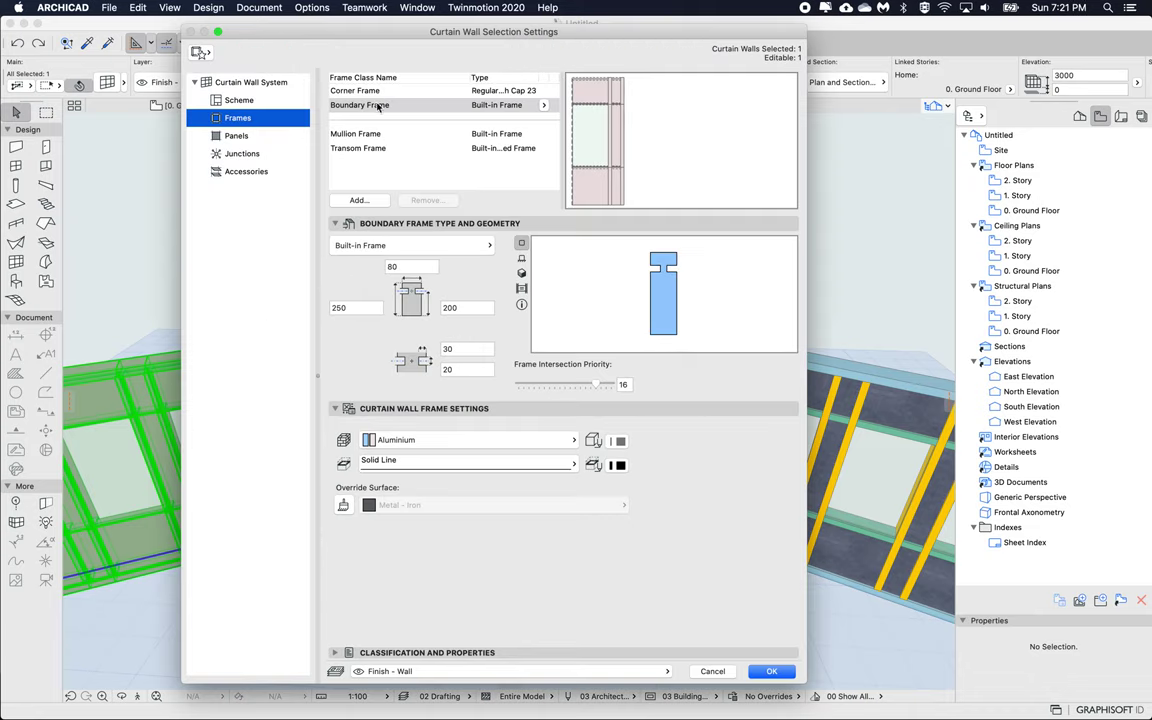
click(409, 106)
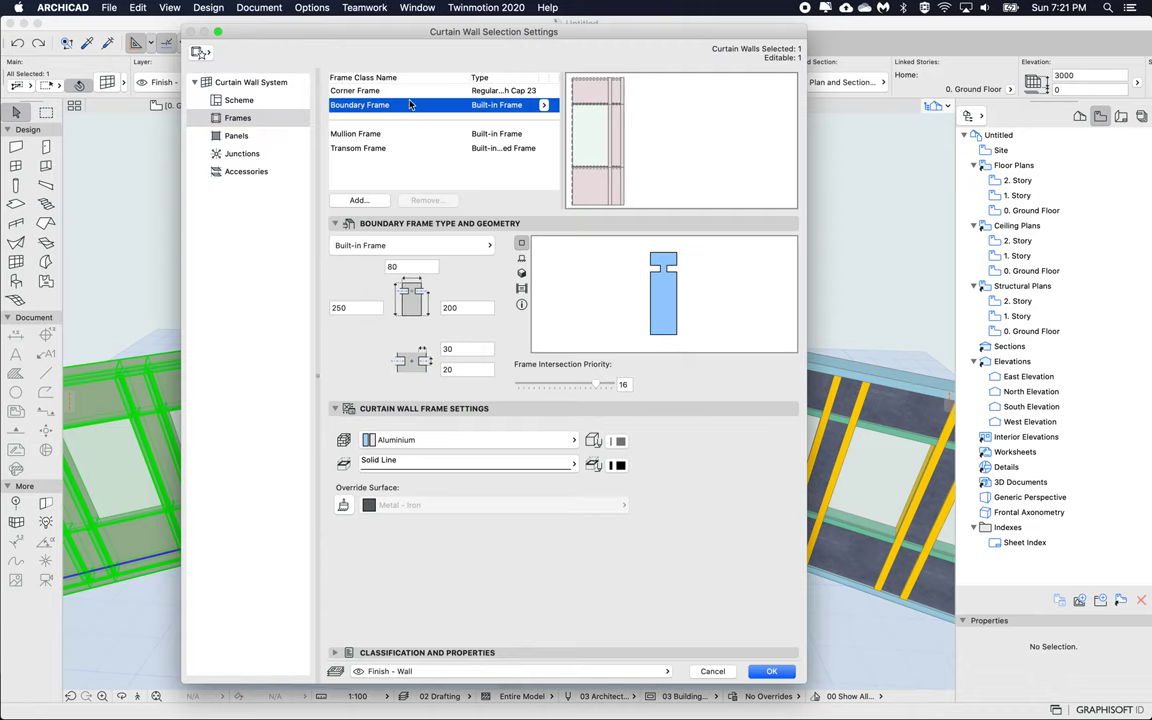
right_click(417, 109)
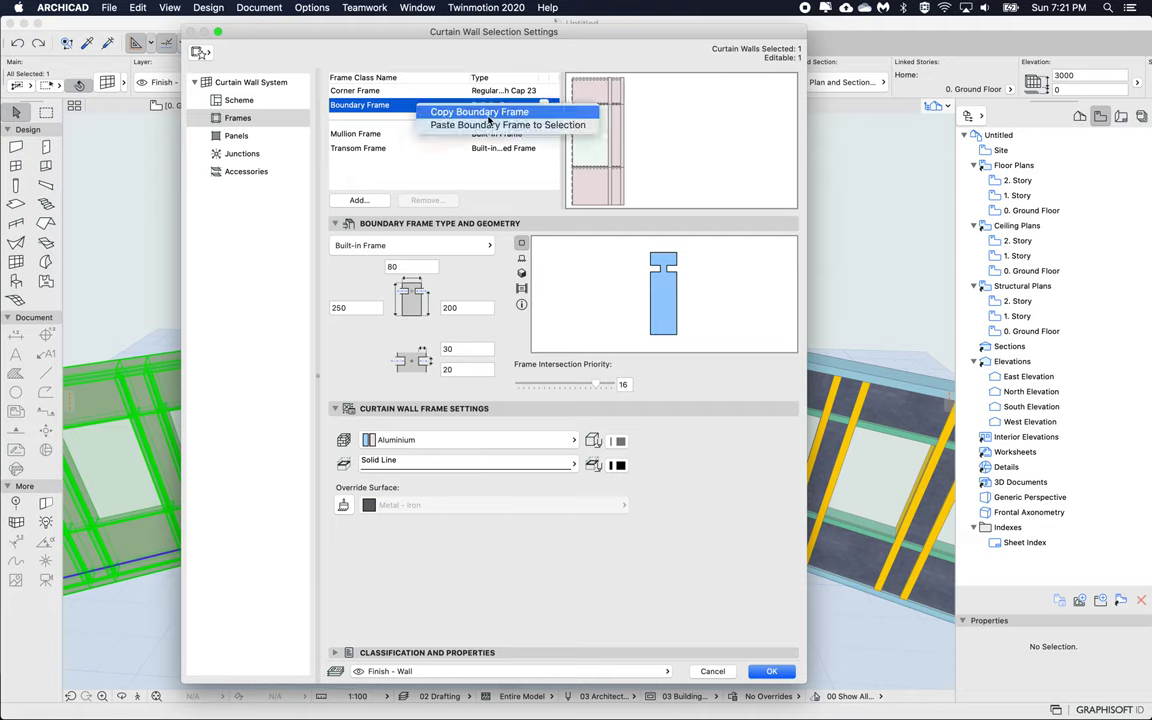
click(465, 128)
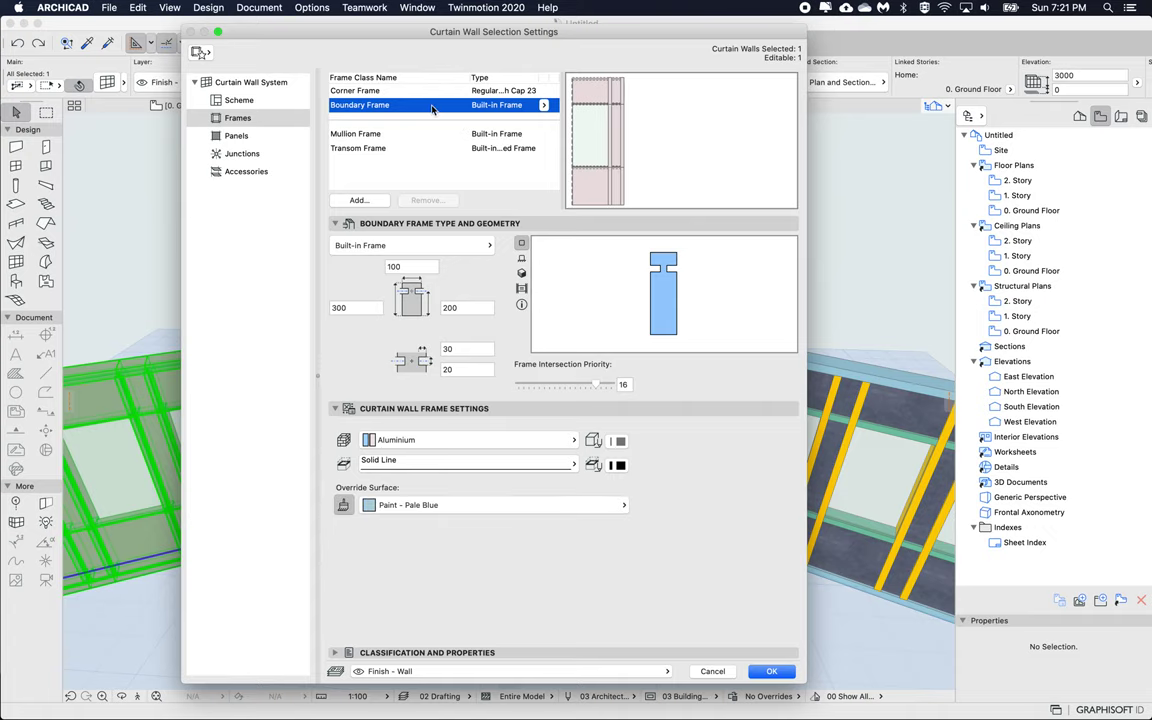
click(771, 671)
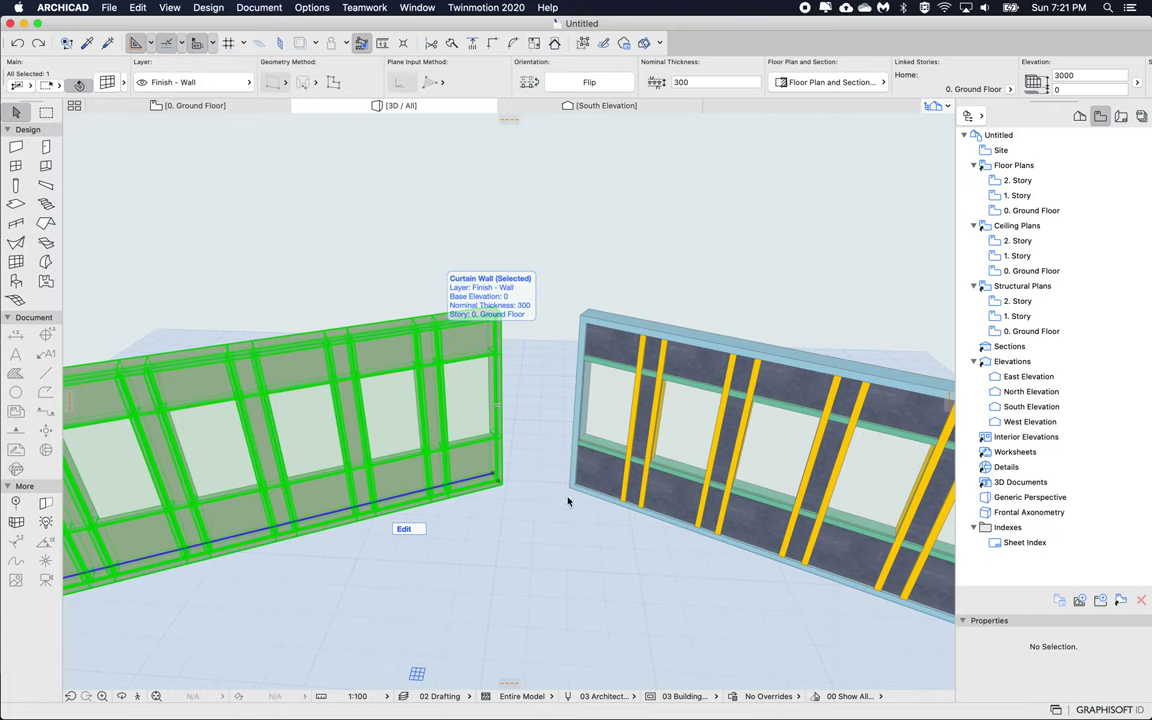
click(537, 361)
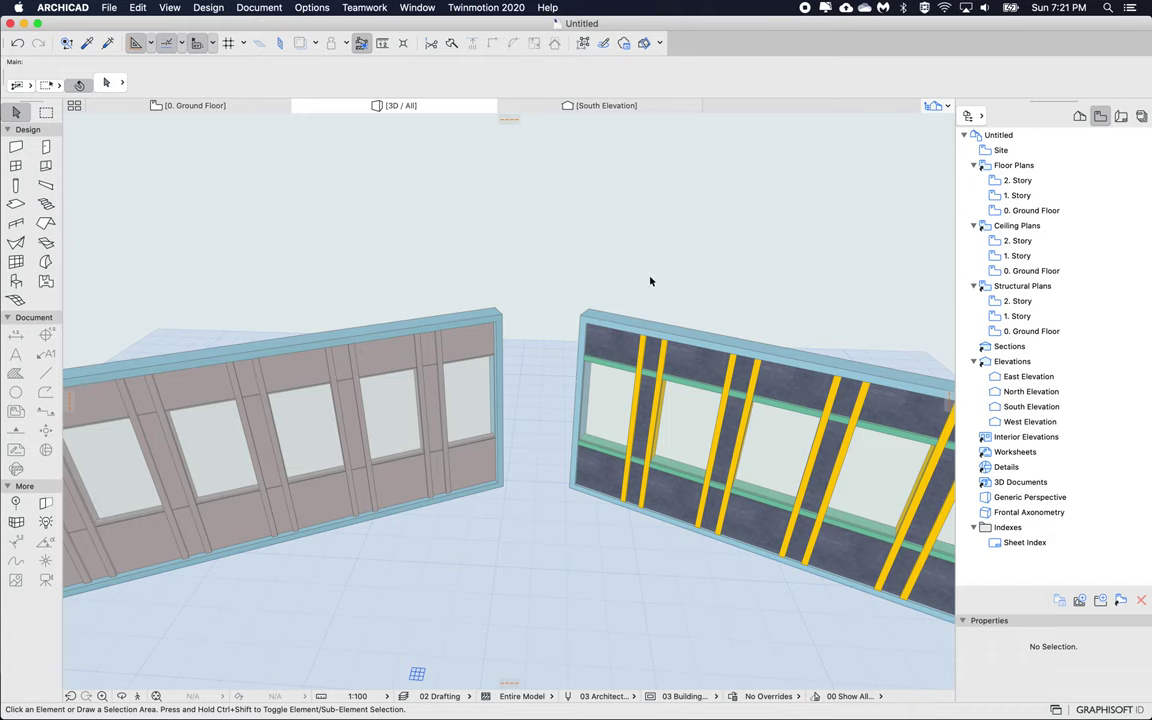
Save the right curtain wall's Mullion Frame as a new favorite named 'Mullion Frame - Yellow'.
click(626, 339)
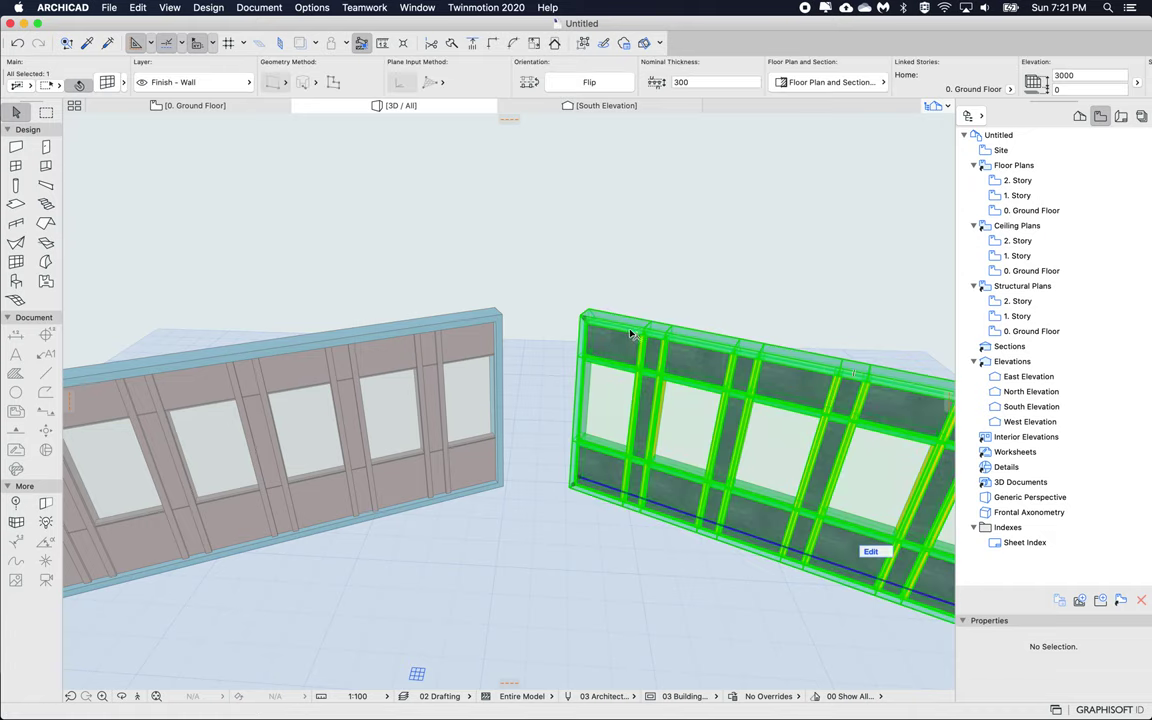
double_click(631, 334)
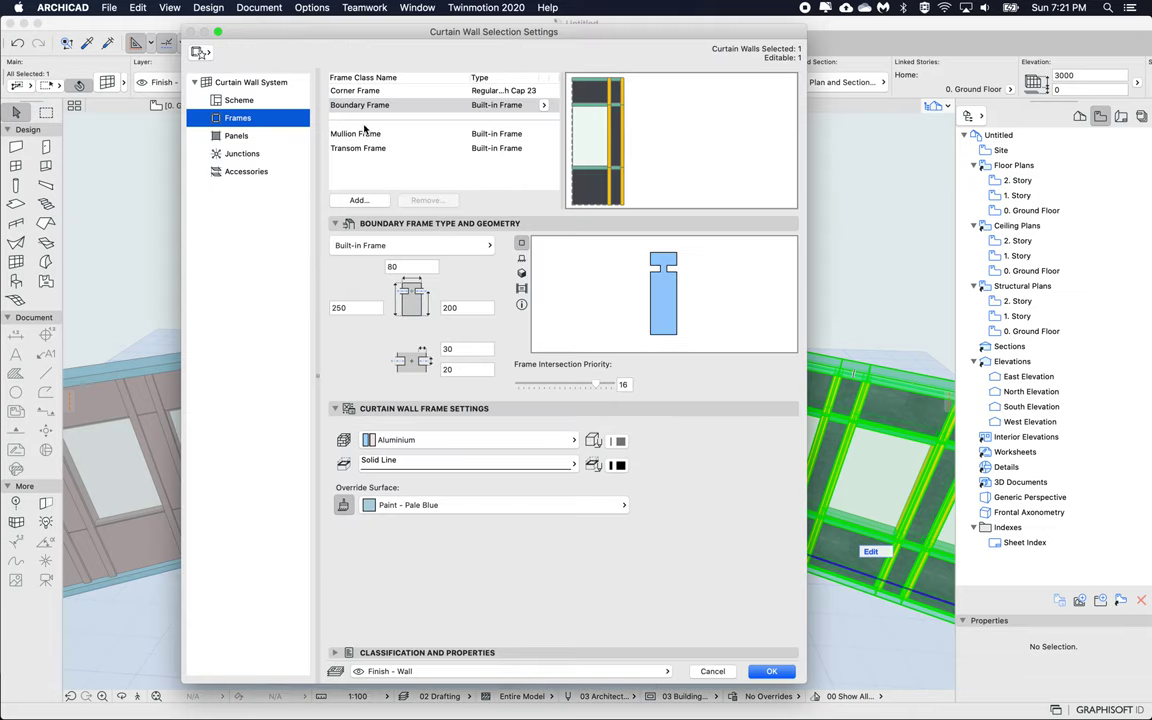
click(400, 134)
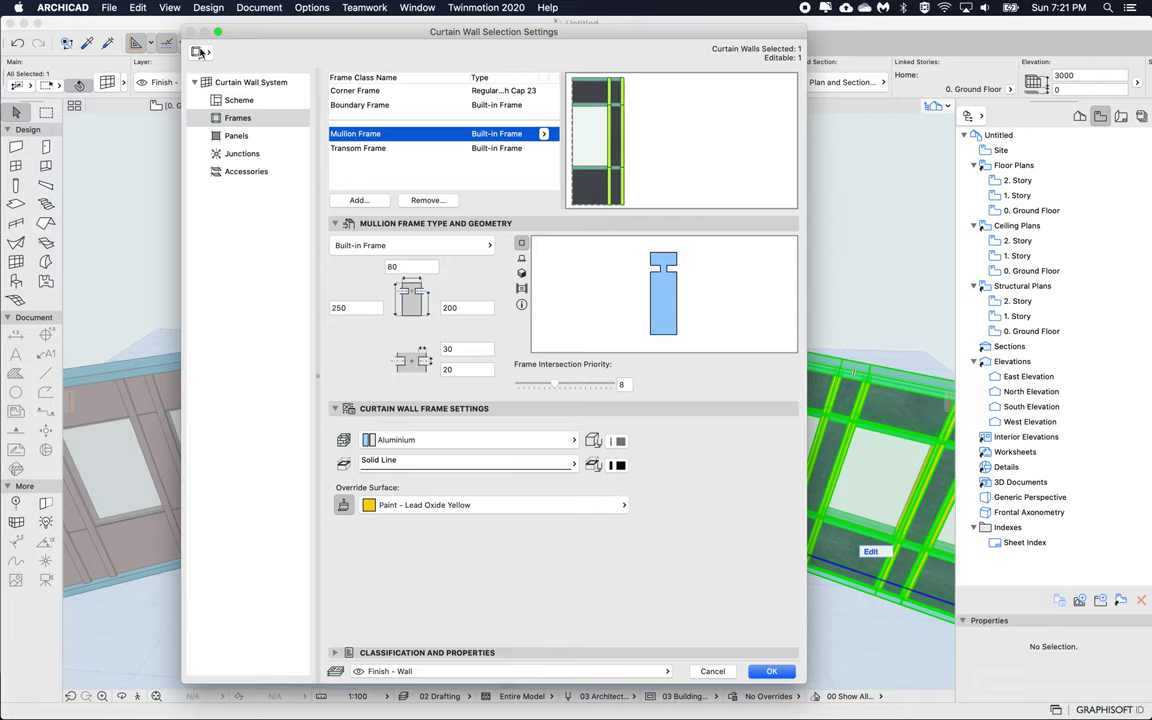
click(200, 52)
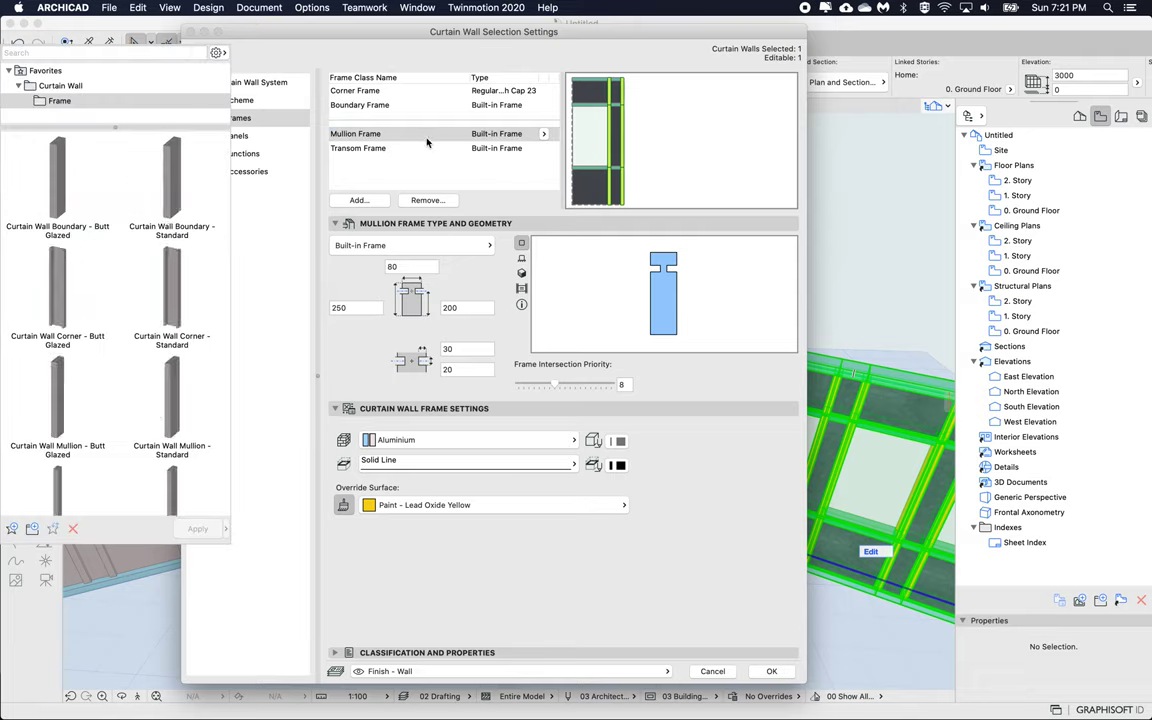
click(12, 528)
mouse_move(364, 265)
mouse_down()
mouse_move(339, 267)
mouse_move(354, 267)
mouse_up()
text(Mullion Frame - Yel)
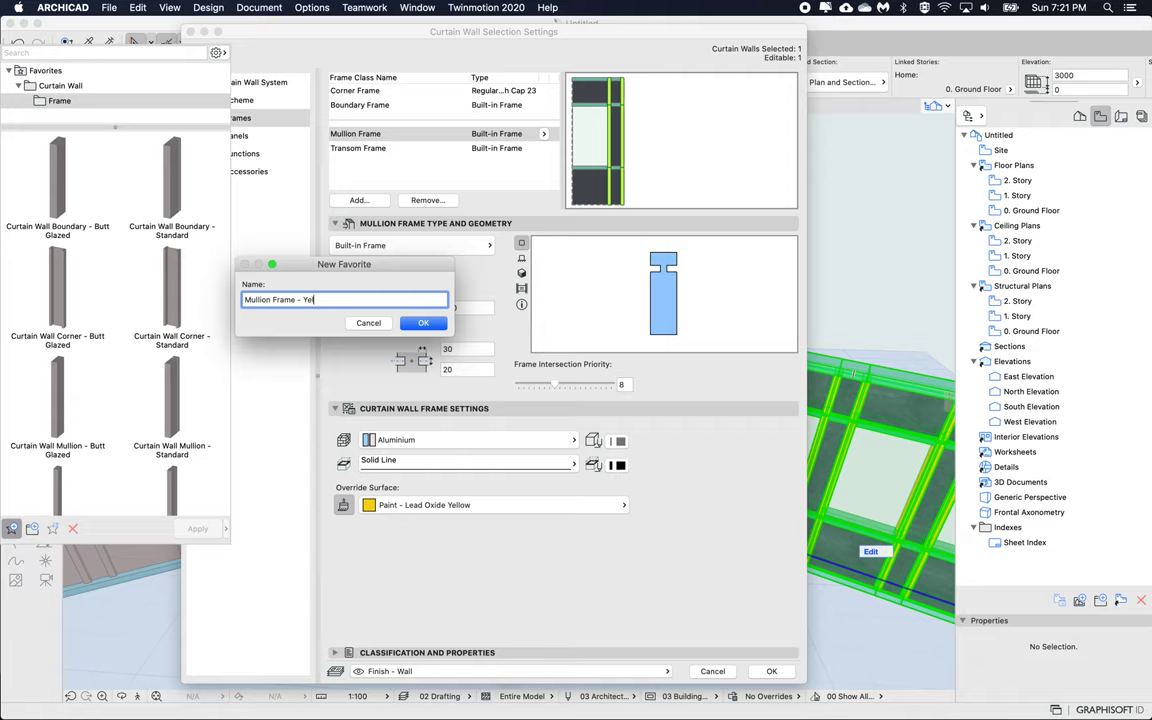
text(low)
click(418, 323)
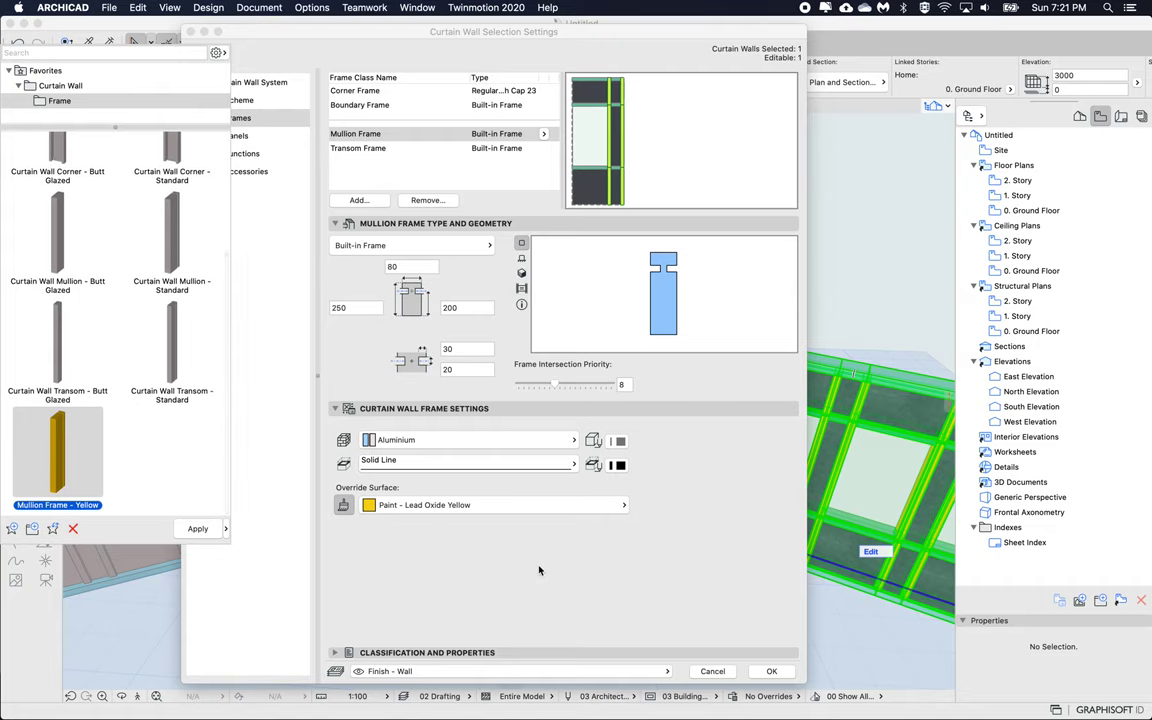
click(771, 671)
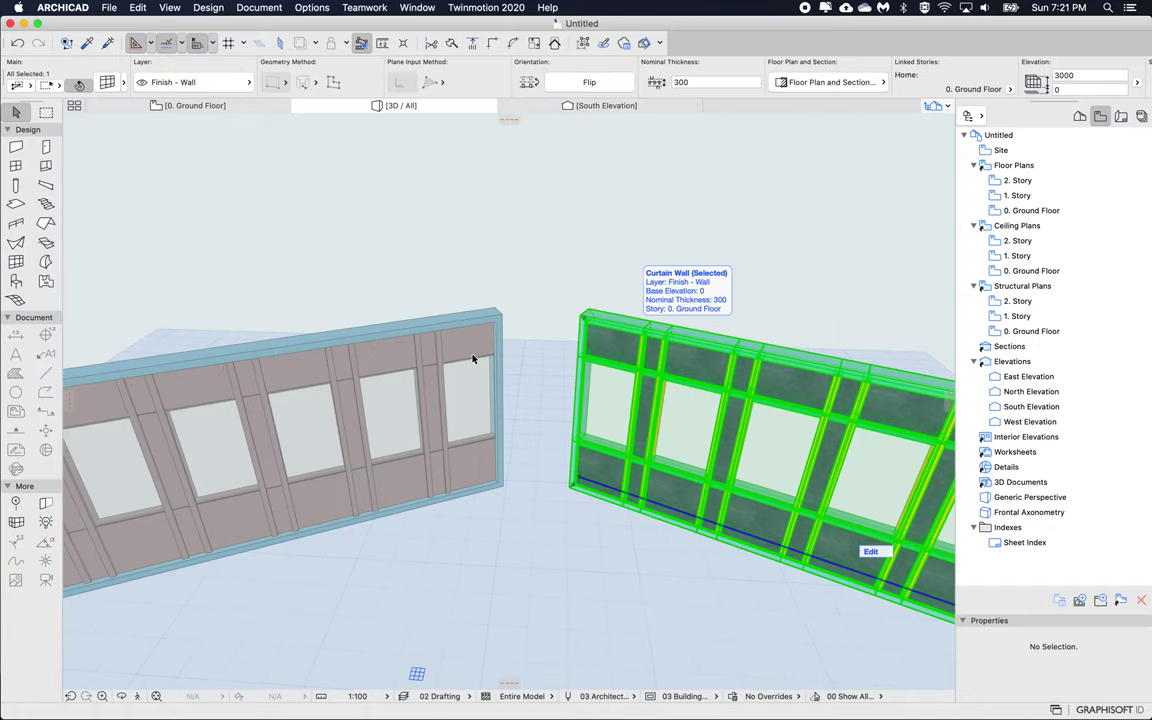
Apply the 'Mullion Frame - Yellow' favorite to the left curtain wall's mullions, then deselect it.
click(437, 344)
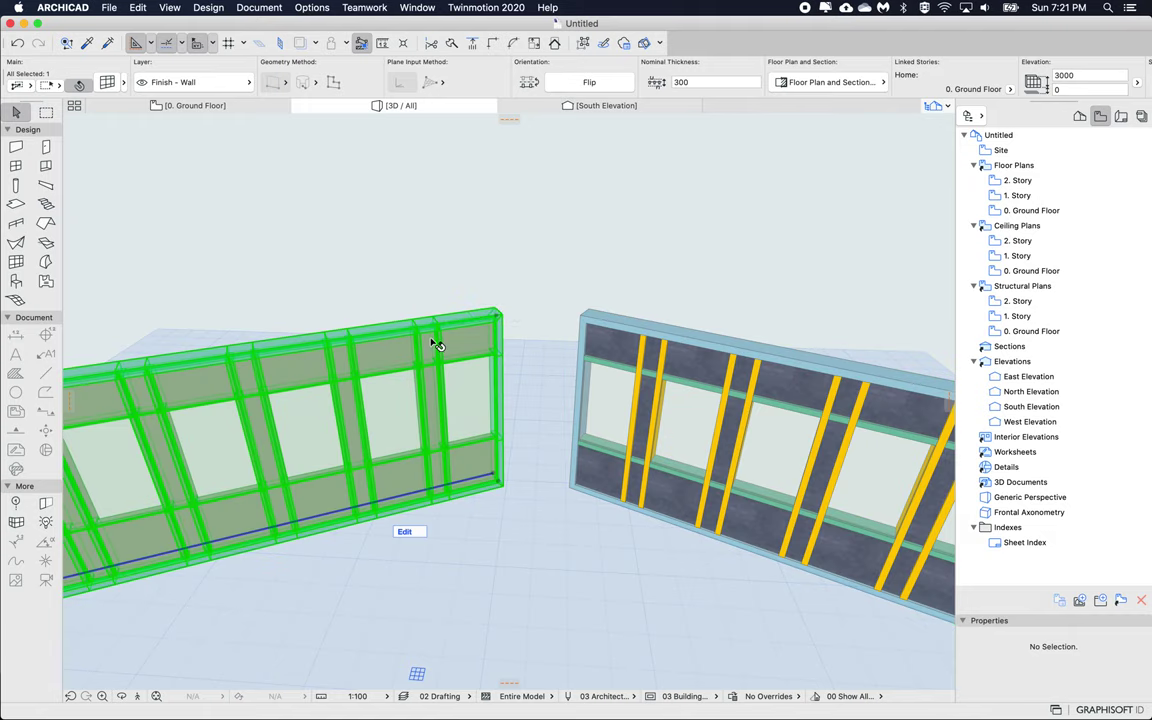
double_click(399, 396)
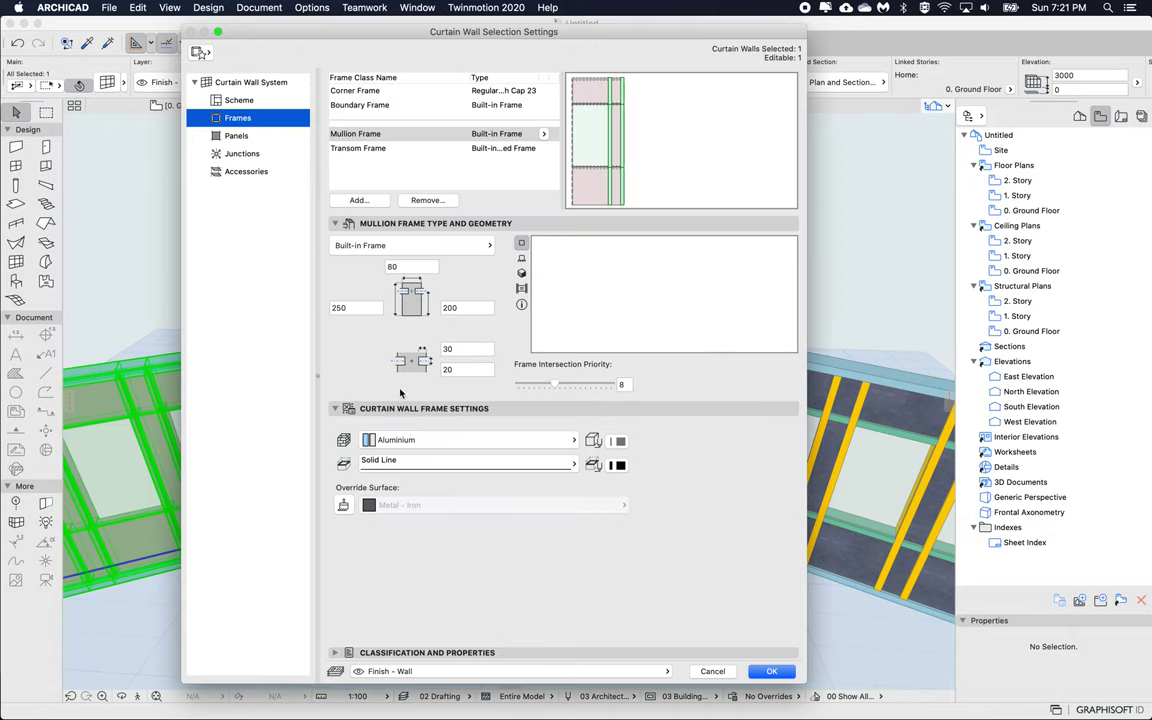
click(385, 133)
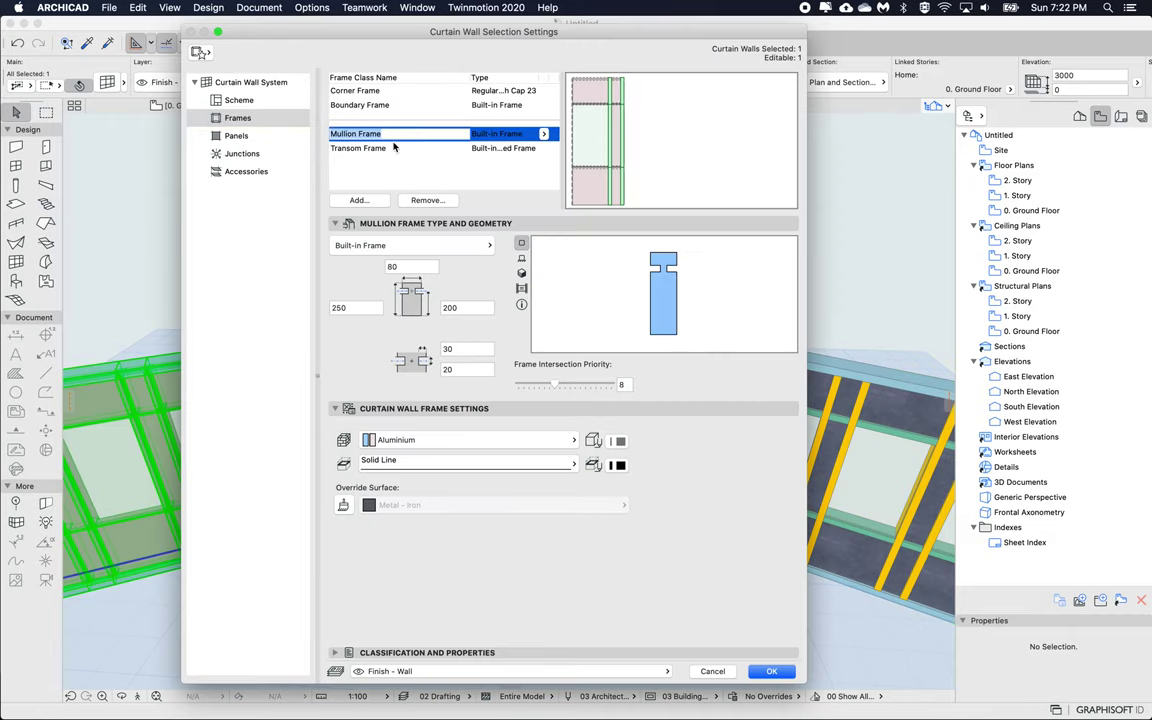
click(366, 200)
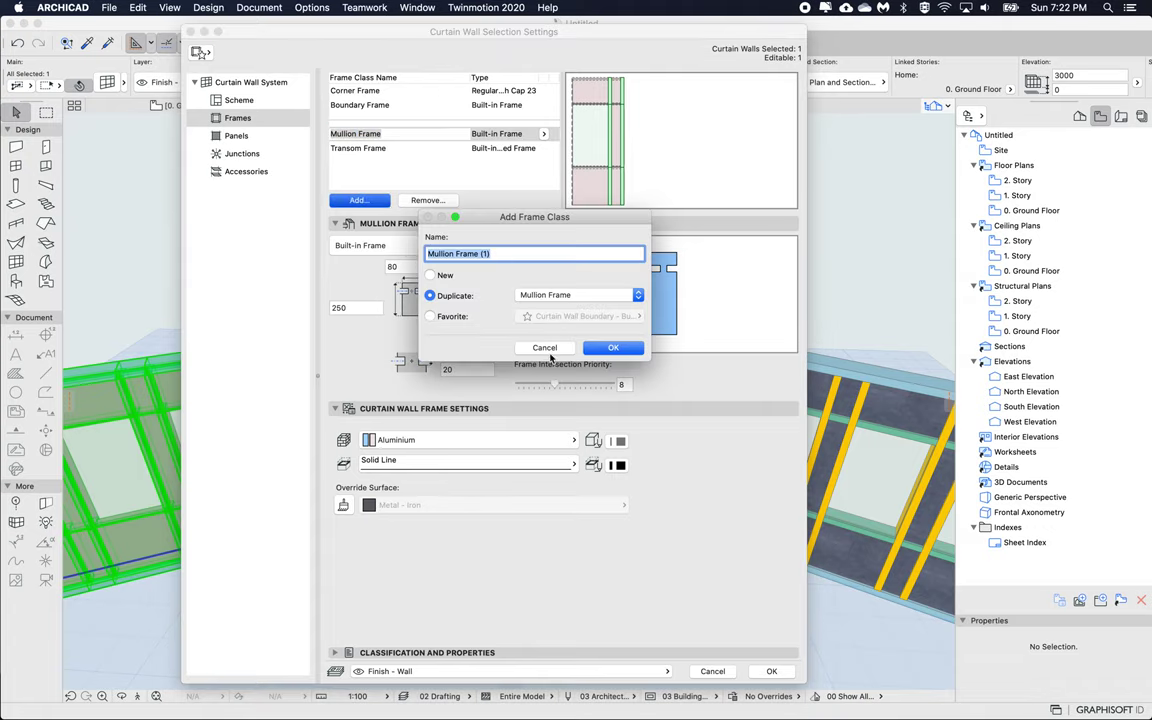
click(547, 350)
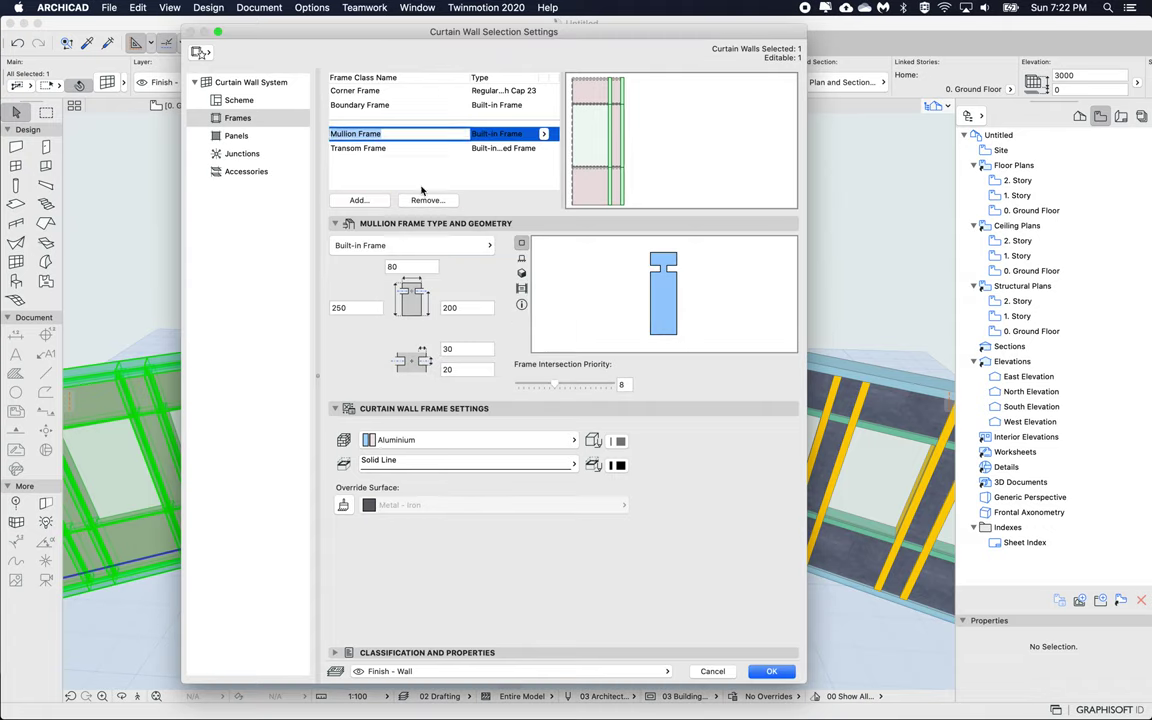
click(199, 52)
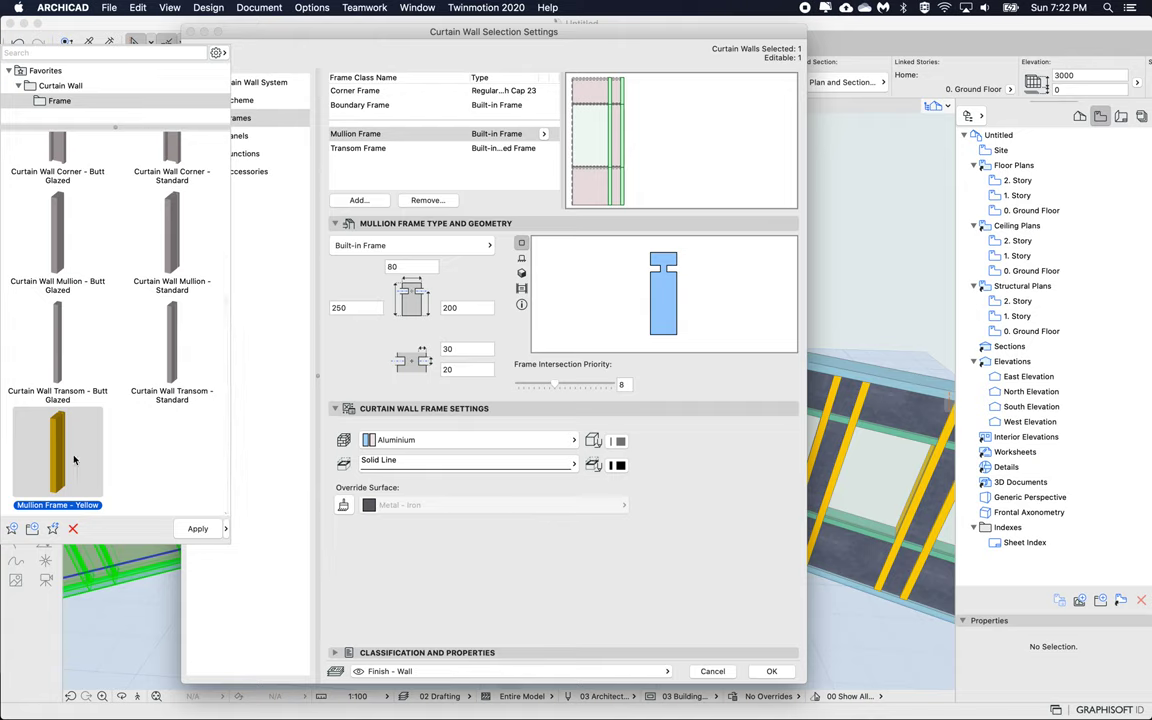
double_click(65, 453)
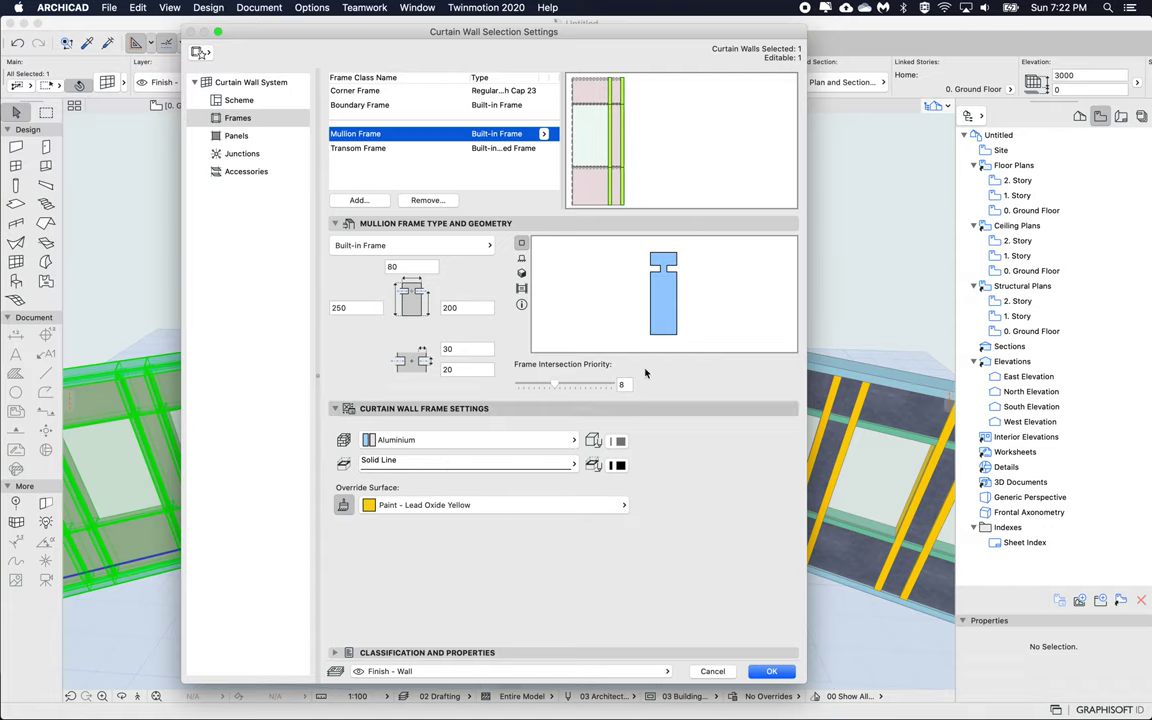
click(769, 672)
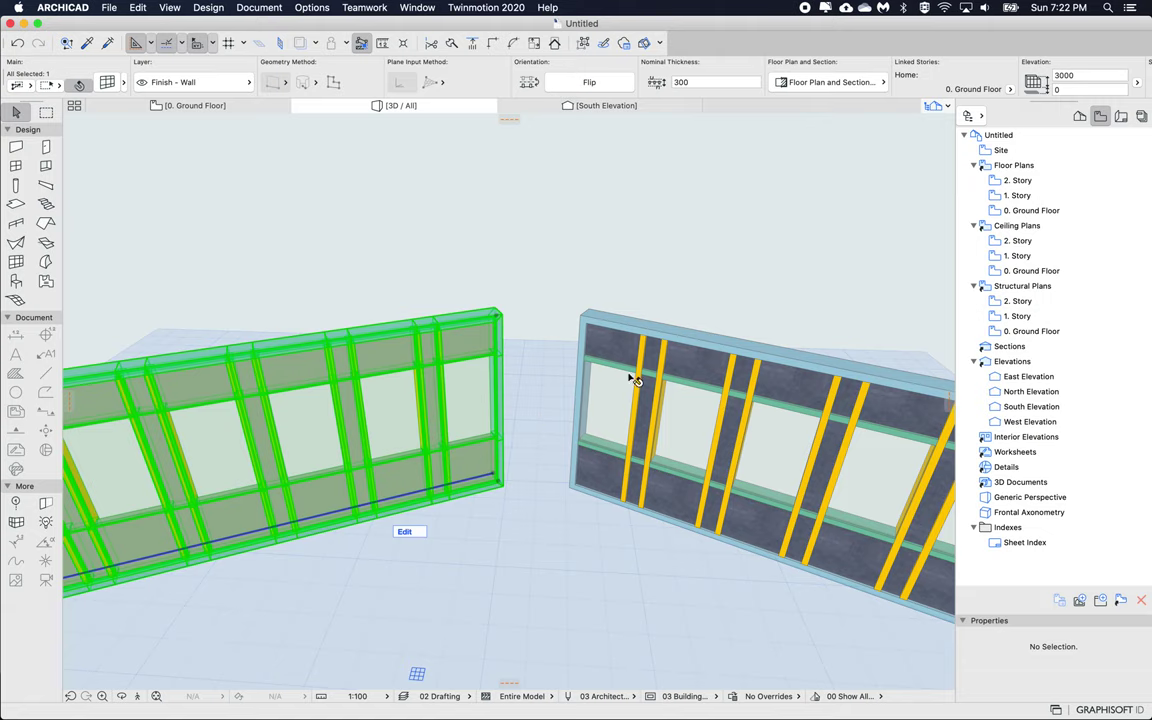
click(532, 413)
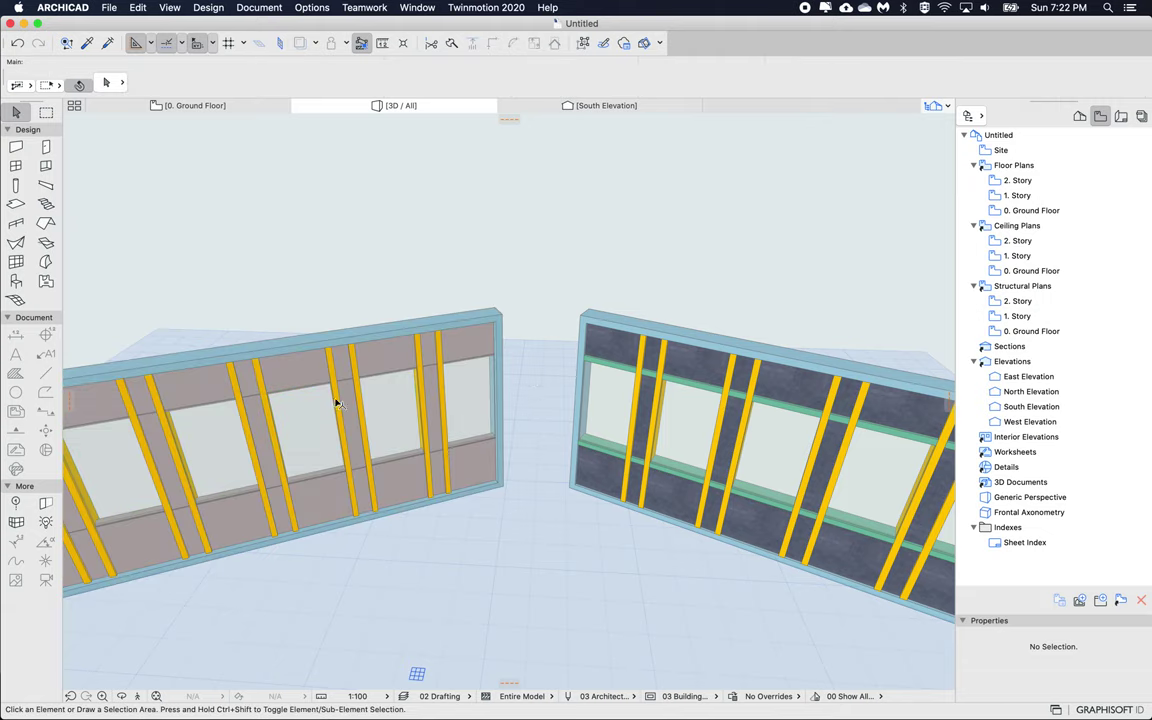